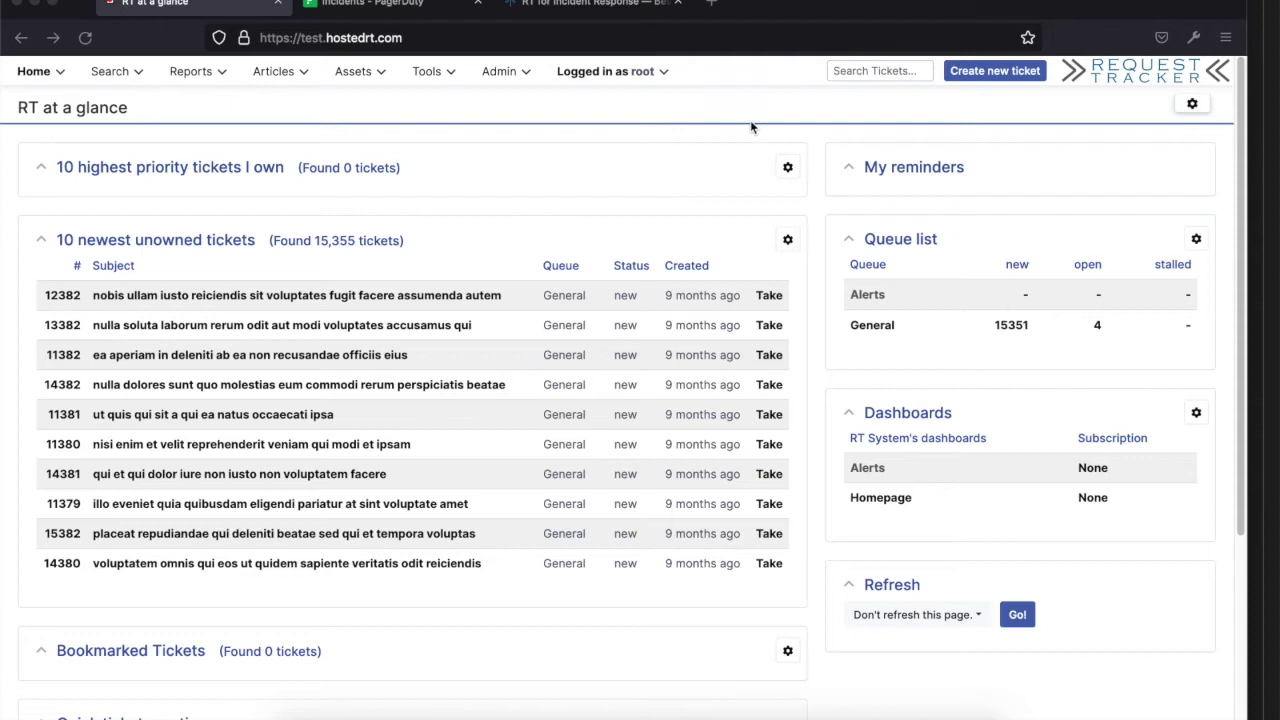
- Open the Alerts queue and start a new ticket in it
click(868, 297)
click(868, 297)
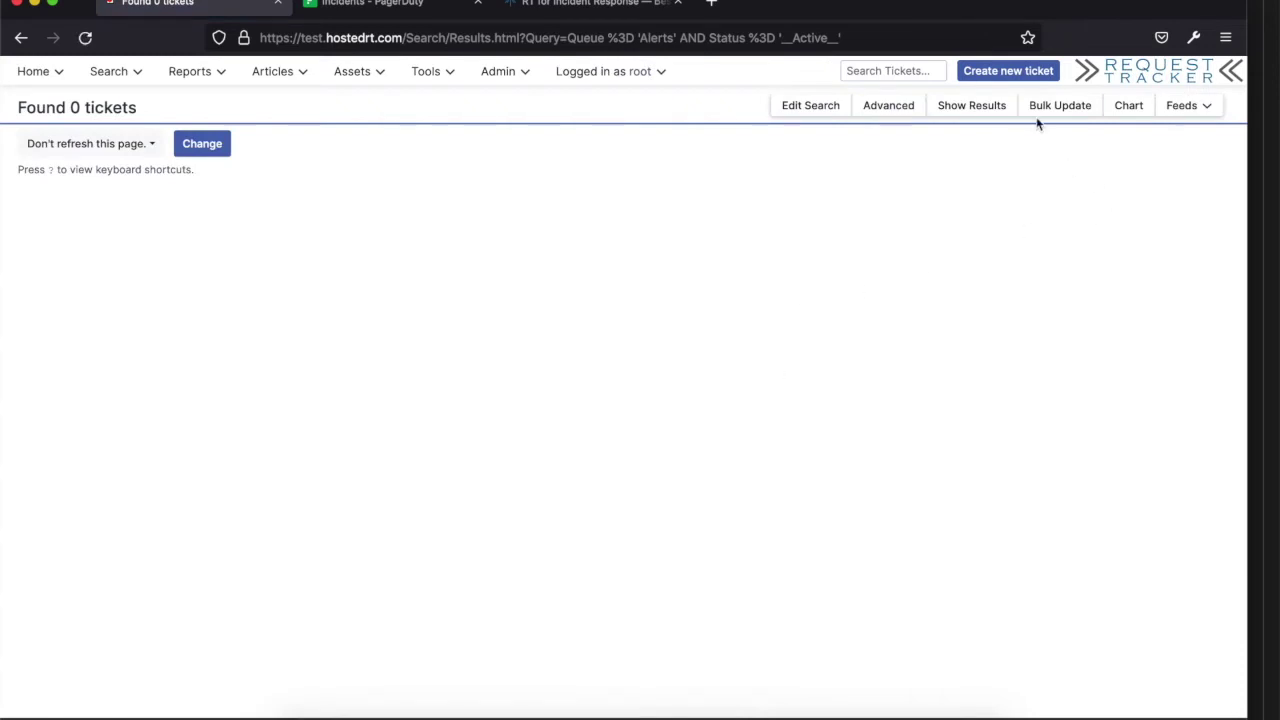
click(1005, 71)
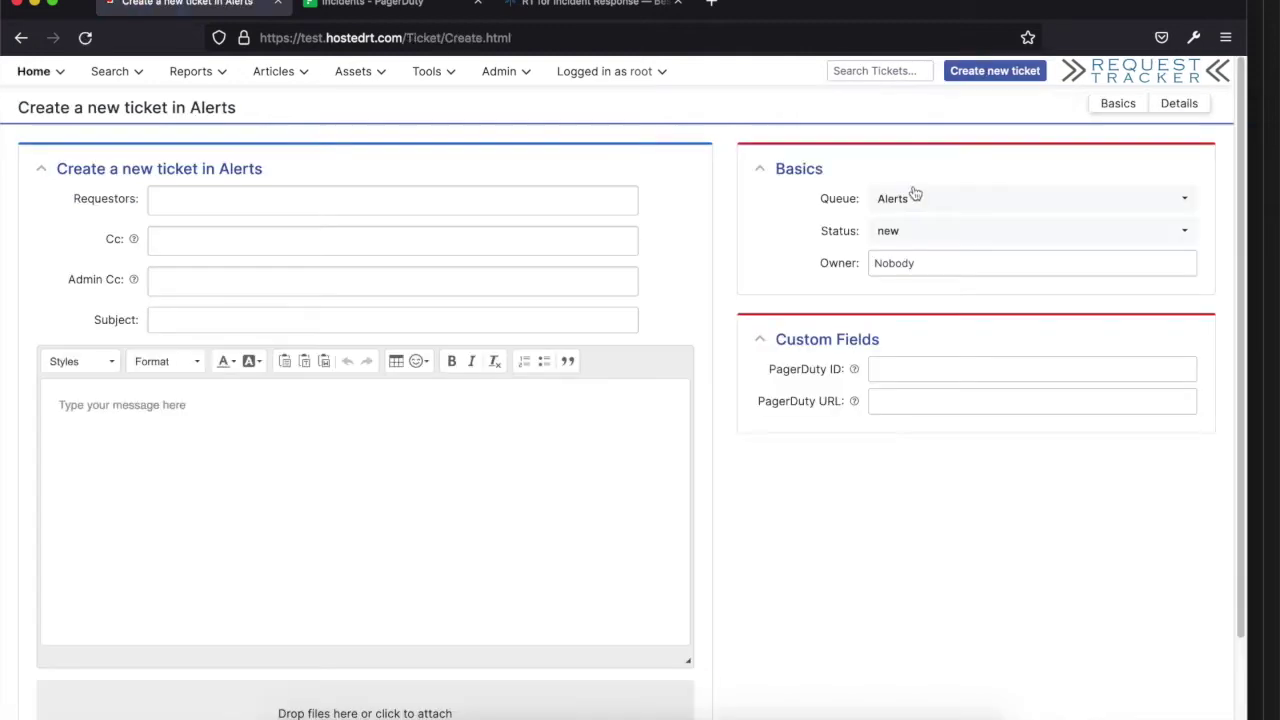
- Enter the subject 'testing alert' and the message 'testing'
click(391, 319)
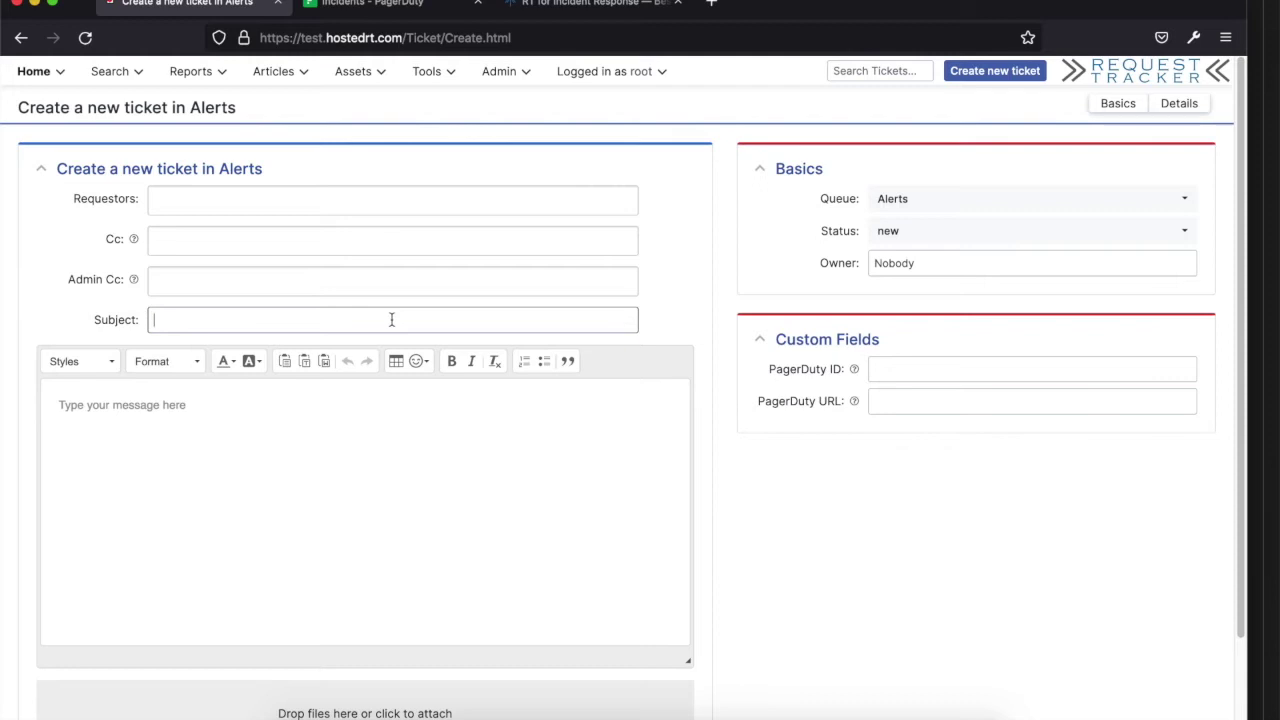
text(te)
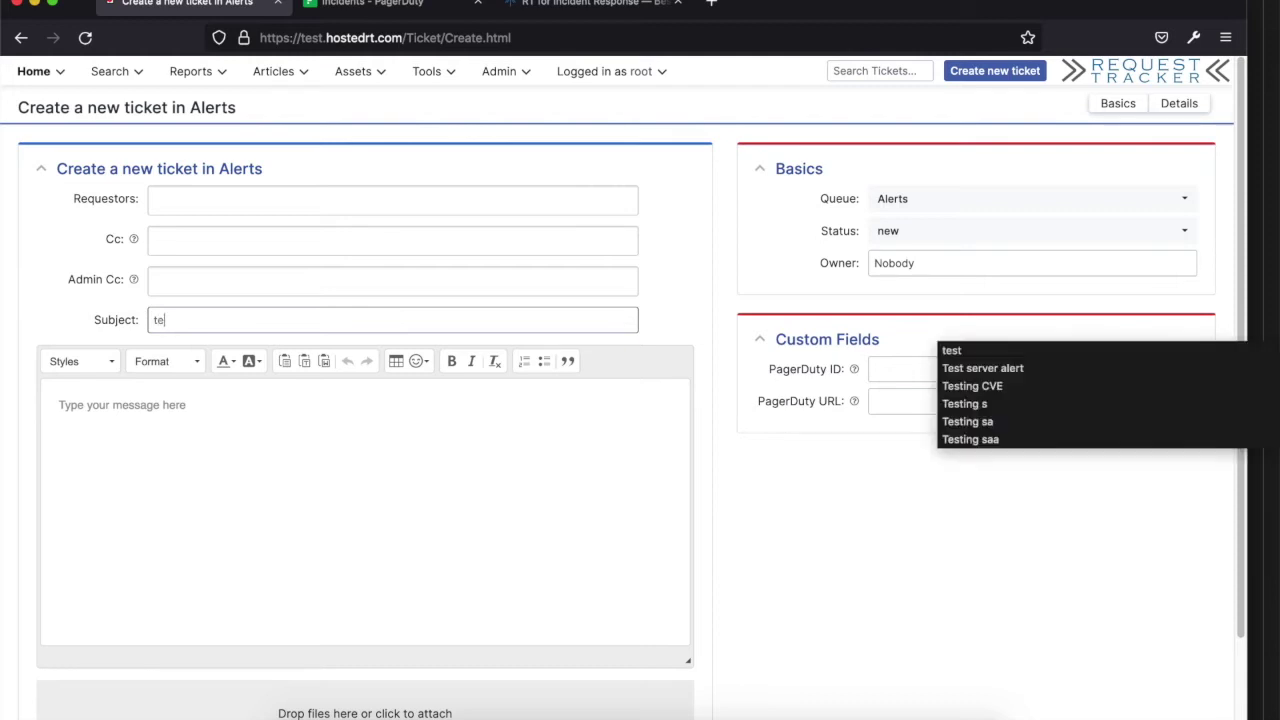
text(sting alert)
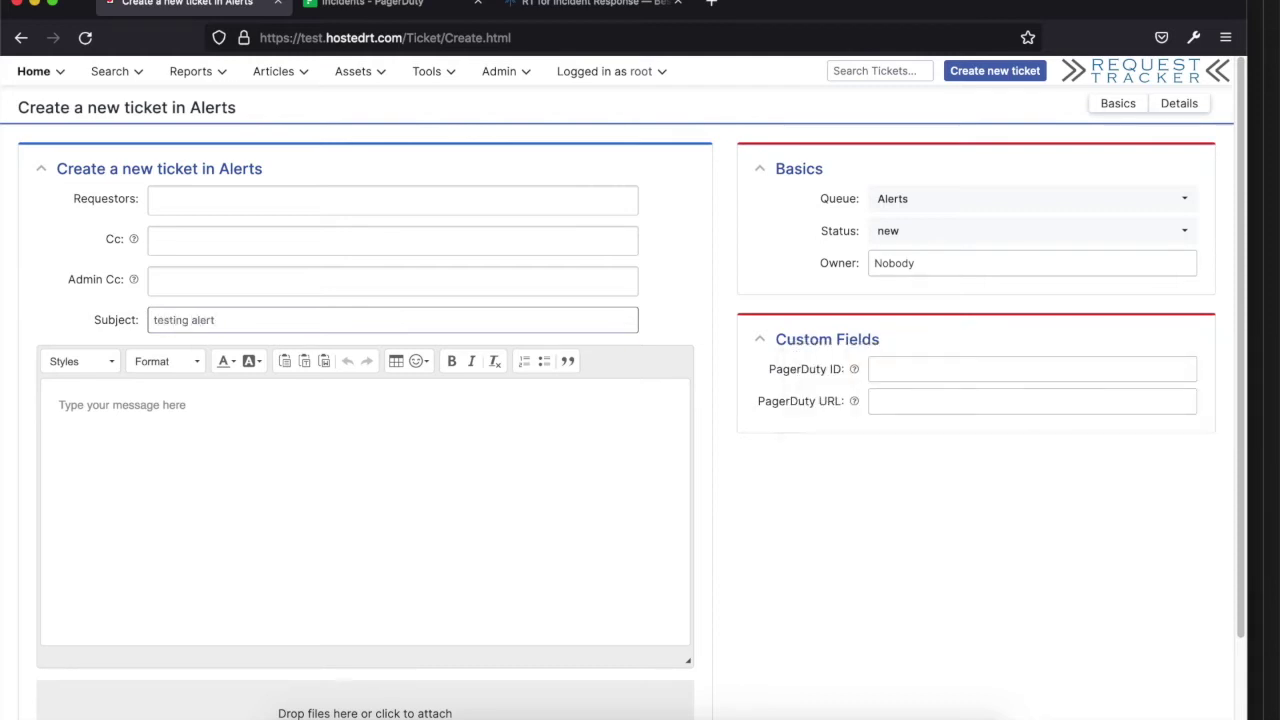
click(272, 426)
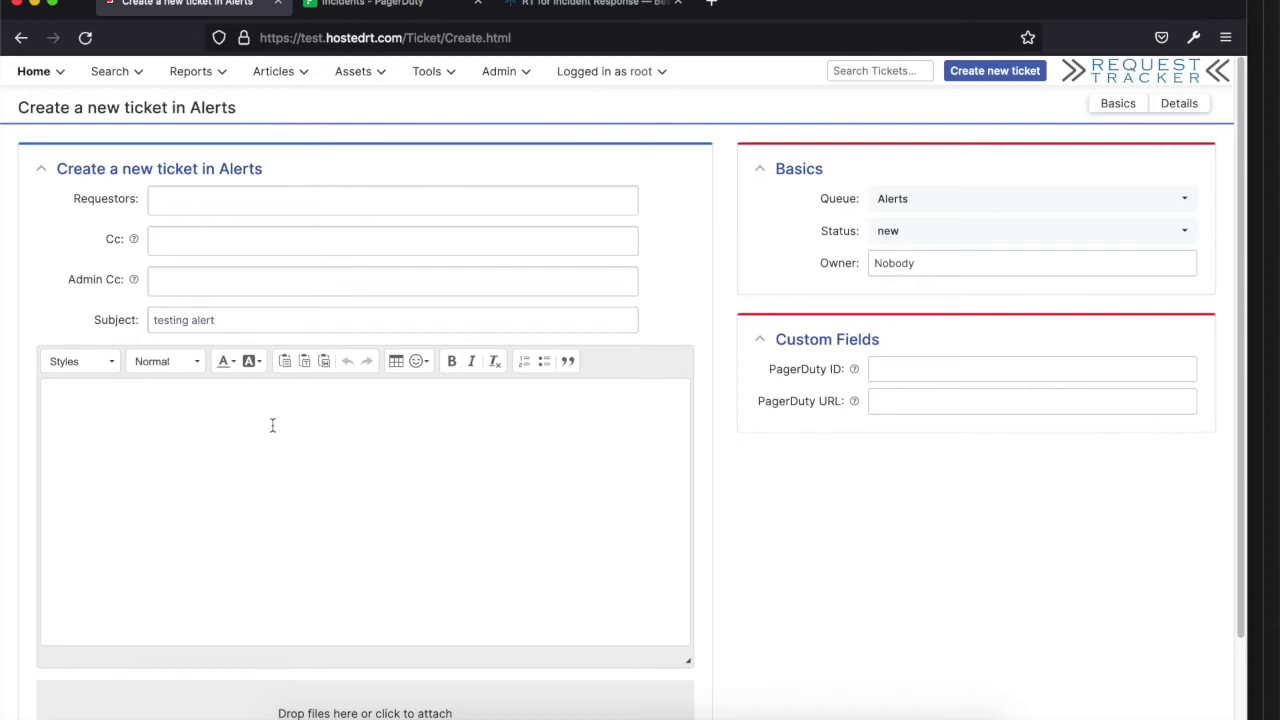
text(testing)
scroll(479, 509, down, 3)
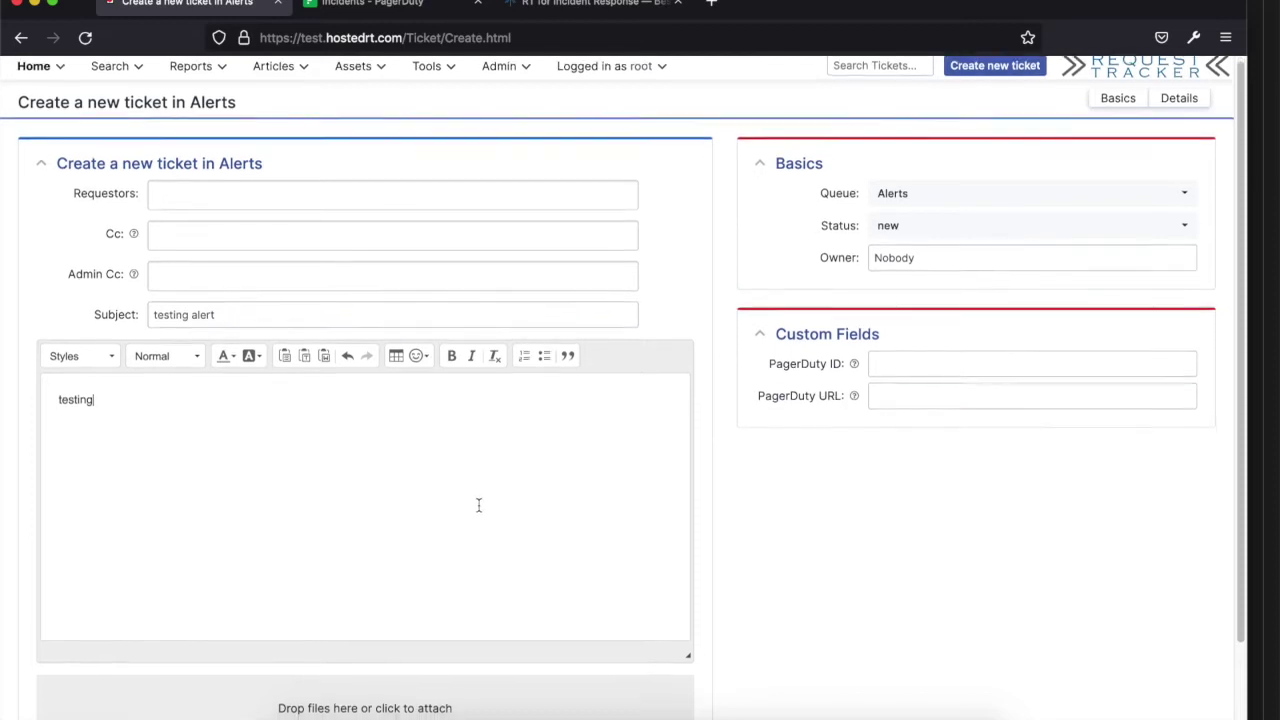
- Submit the ticket as #15549 and follow its PagerDuty URL link to the incident
click(686, 658)
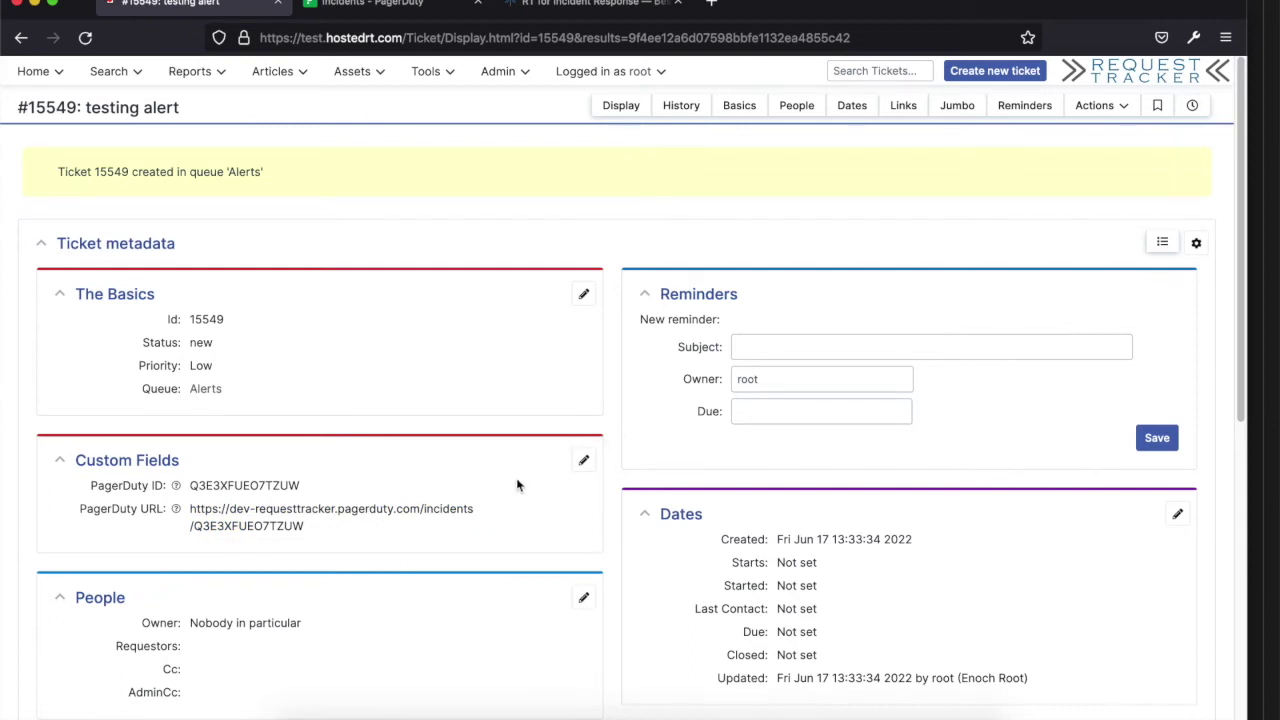
click(347, 511)
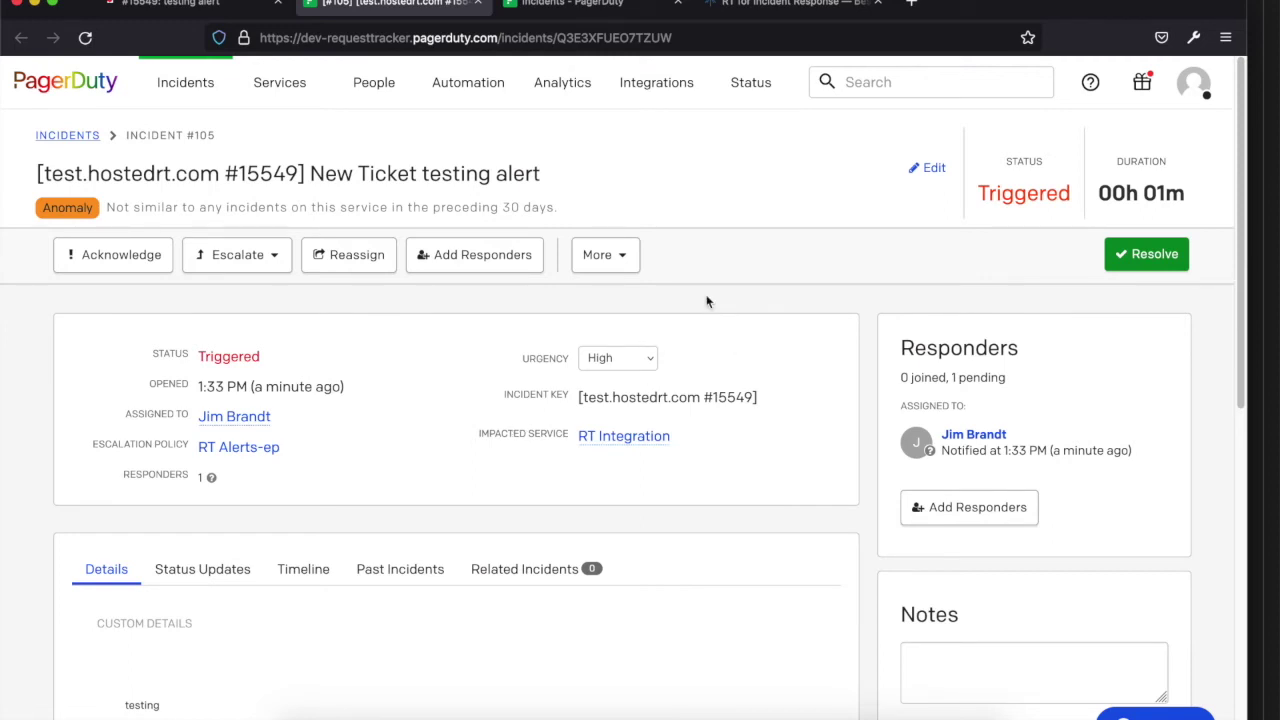
- Acknowledge PagerDuty incident #105, then return to the Request Tracker ticket
click(121, 256)
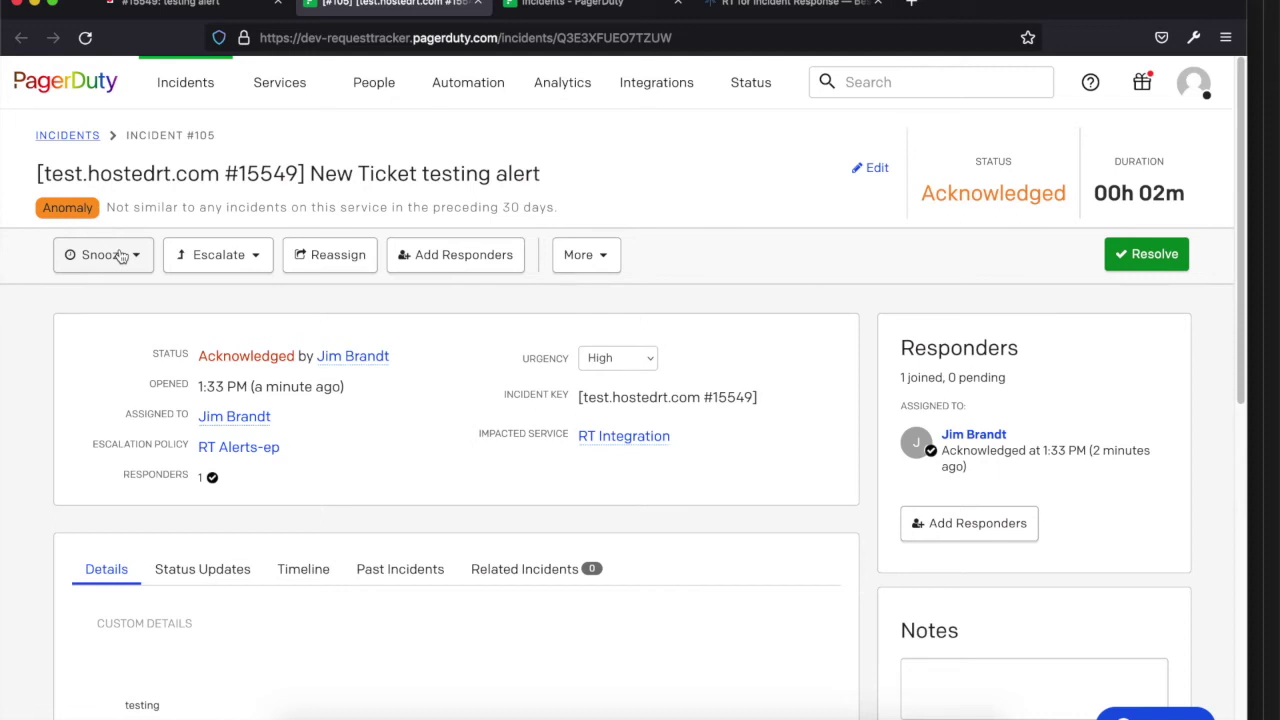
click(184, 5)
- Reload ticket #15549 and check its open status and pagerduty-bot's acknowledgement in History
click(612, 106)
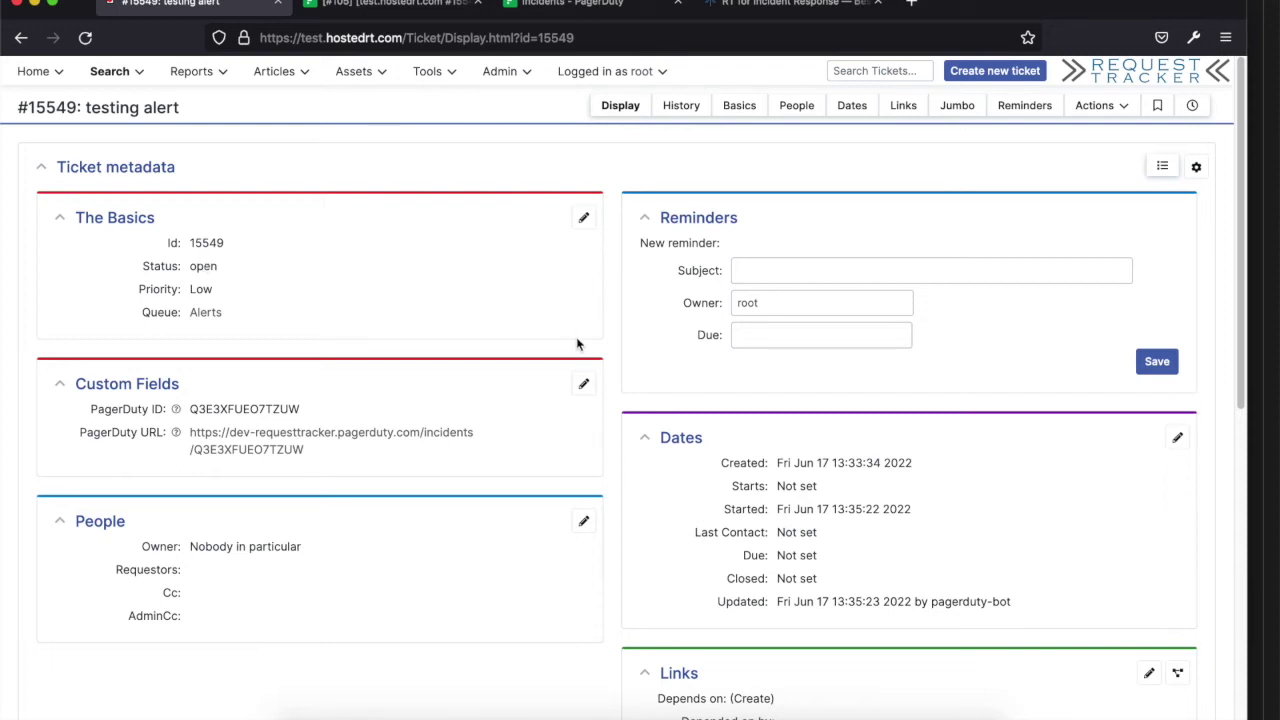
scroll(590, 352, down, 5)
scroll(605, 362, down, 6)
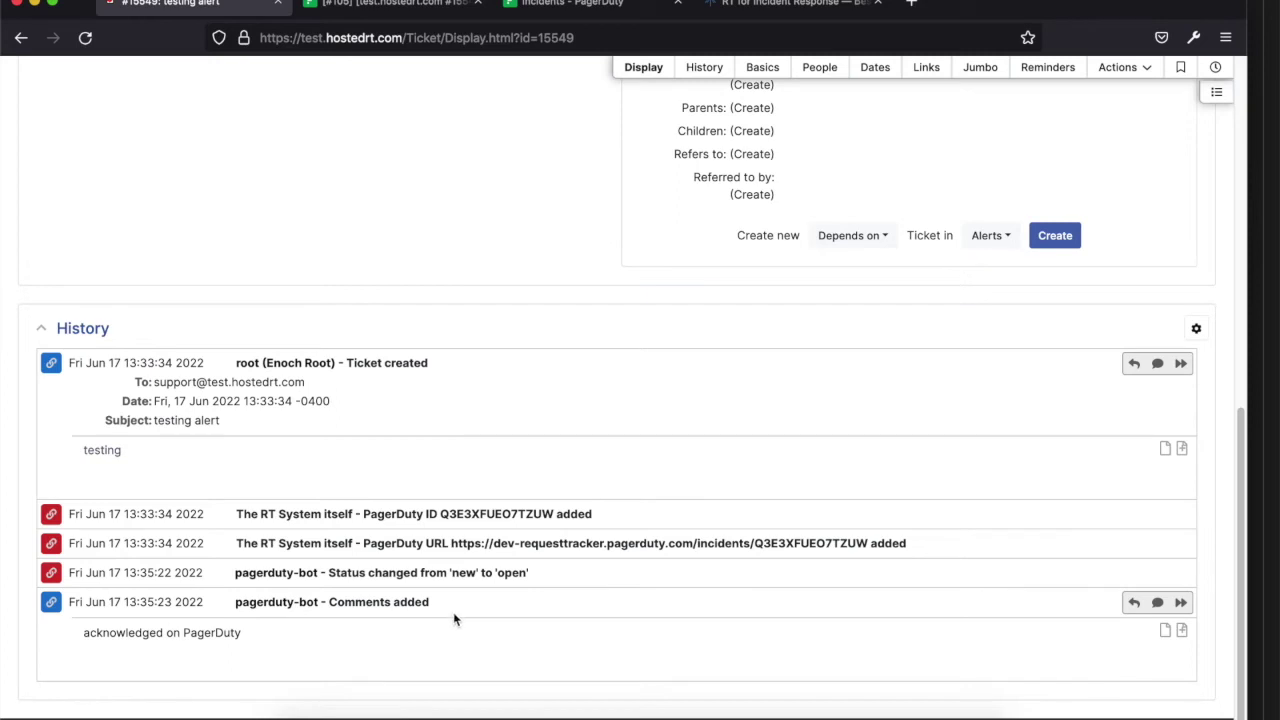
scroll(506, 615, up, 6)
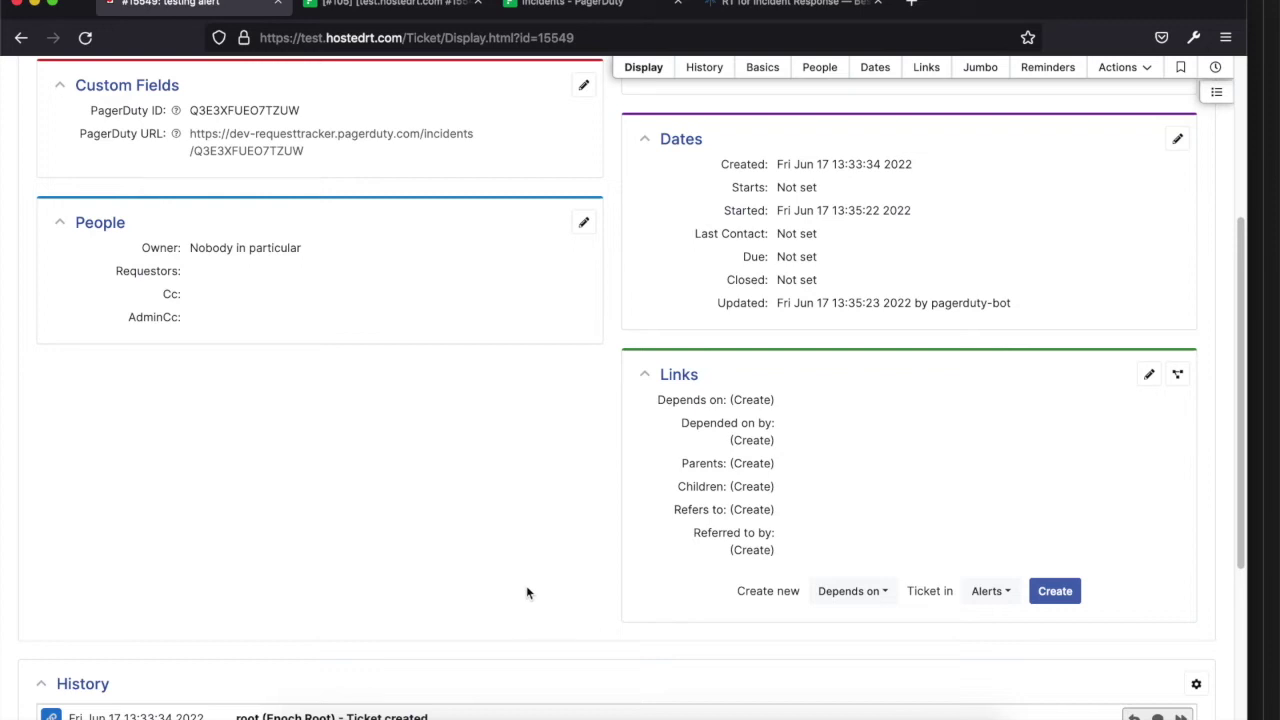
scroll(520, 588, up, 3)
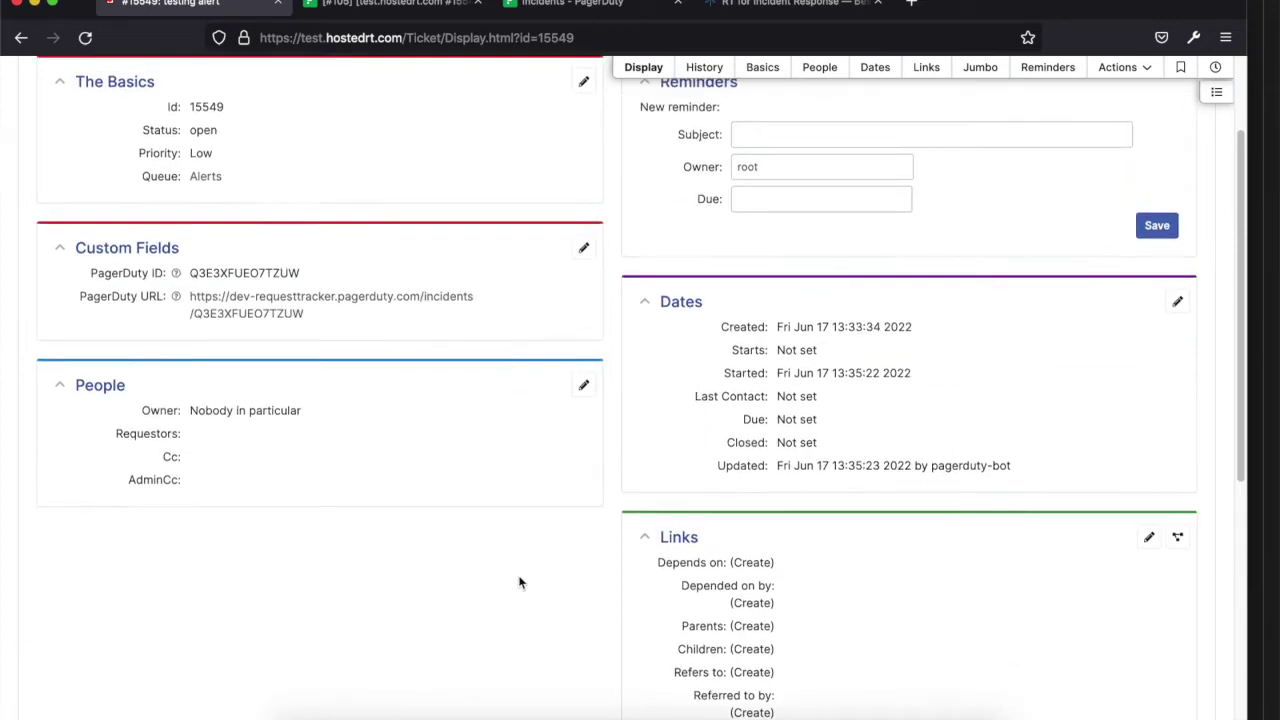
scroll(519, 582, up, 3)
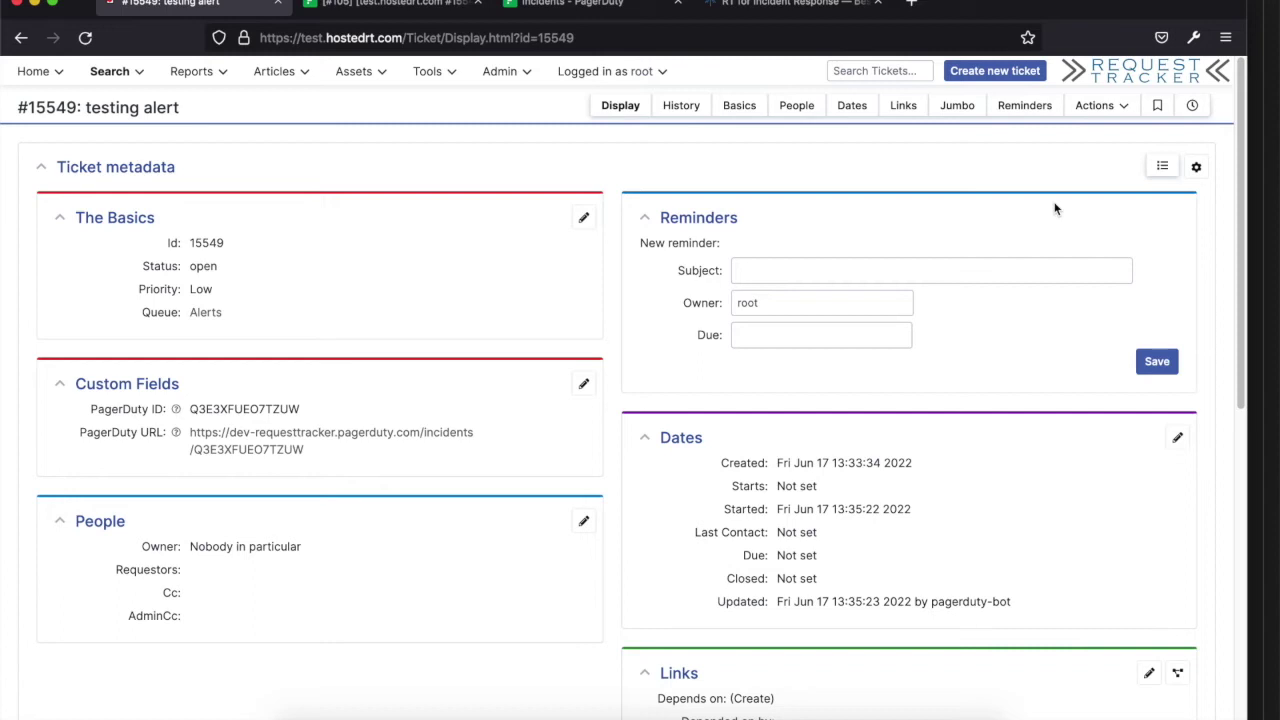
mouse_move(1092, 112)
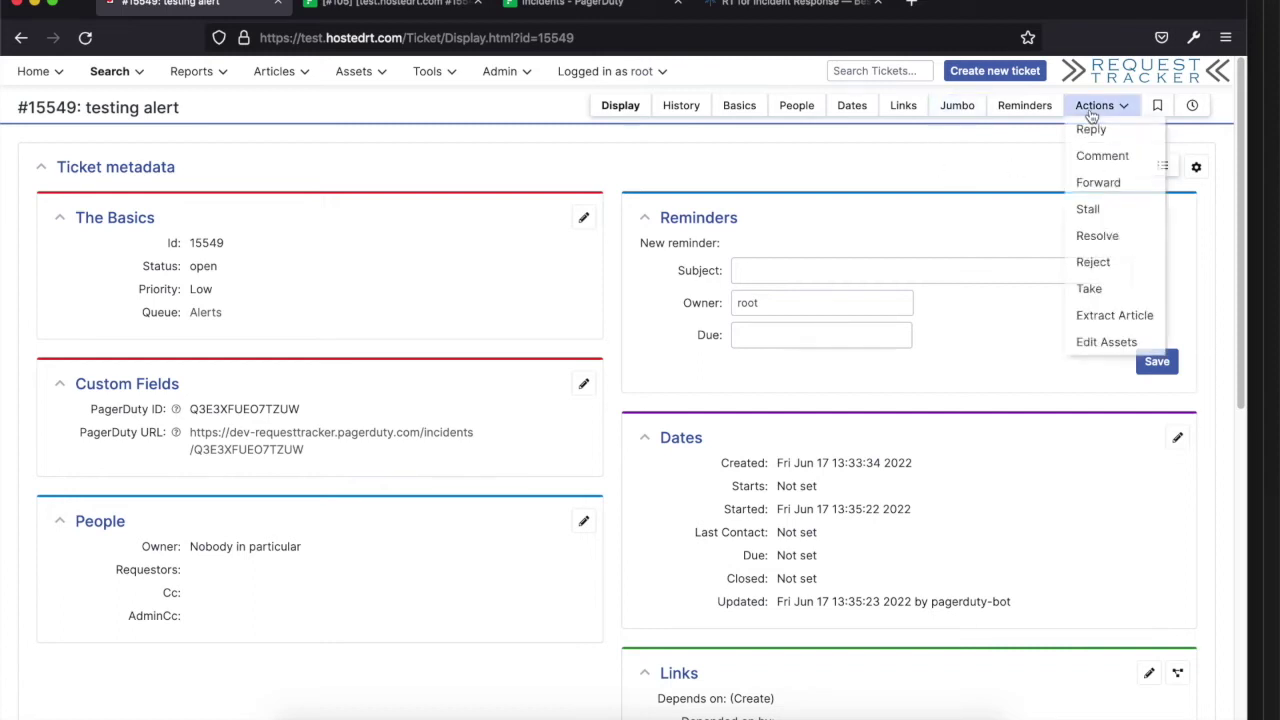
- Resolve ticket #15549 with the comment 'All set', then go to its PagerDuty incident
click(1097, 235)
click(562, 546)
text(All set)
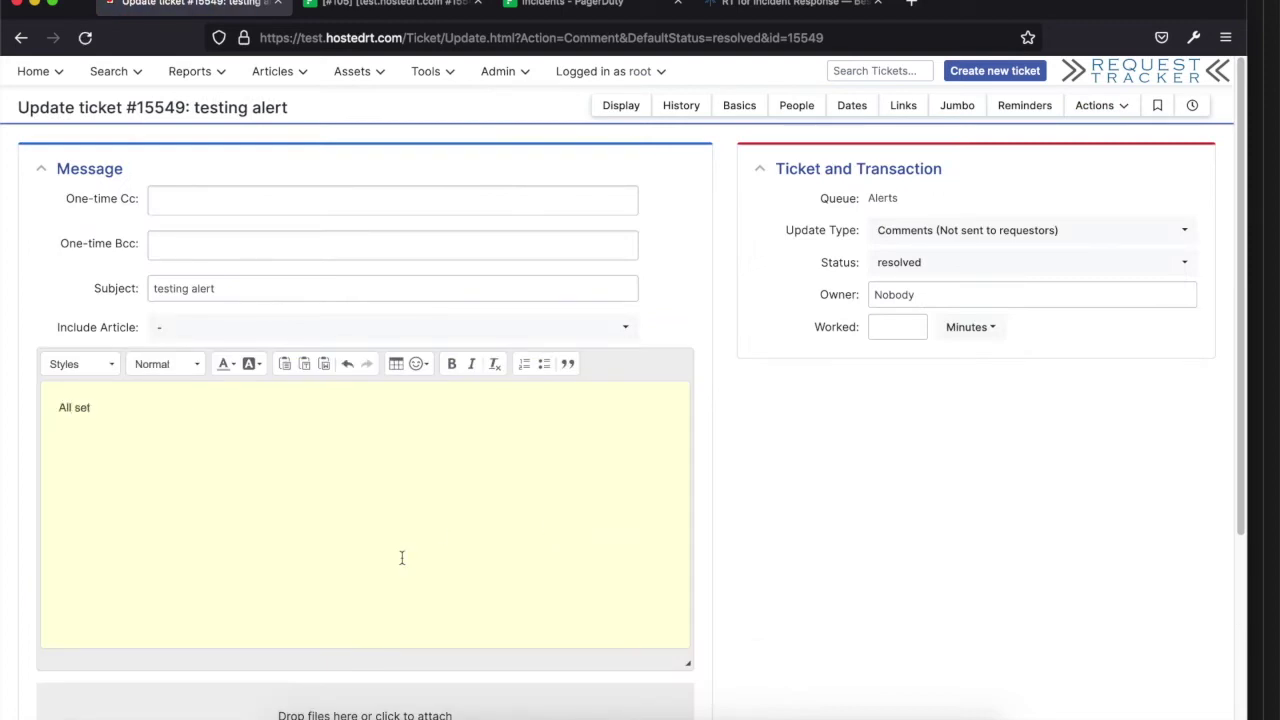
scroll(401, 557, down, 4)
click(662, 629)
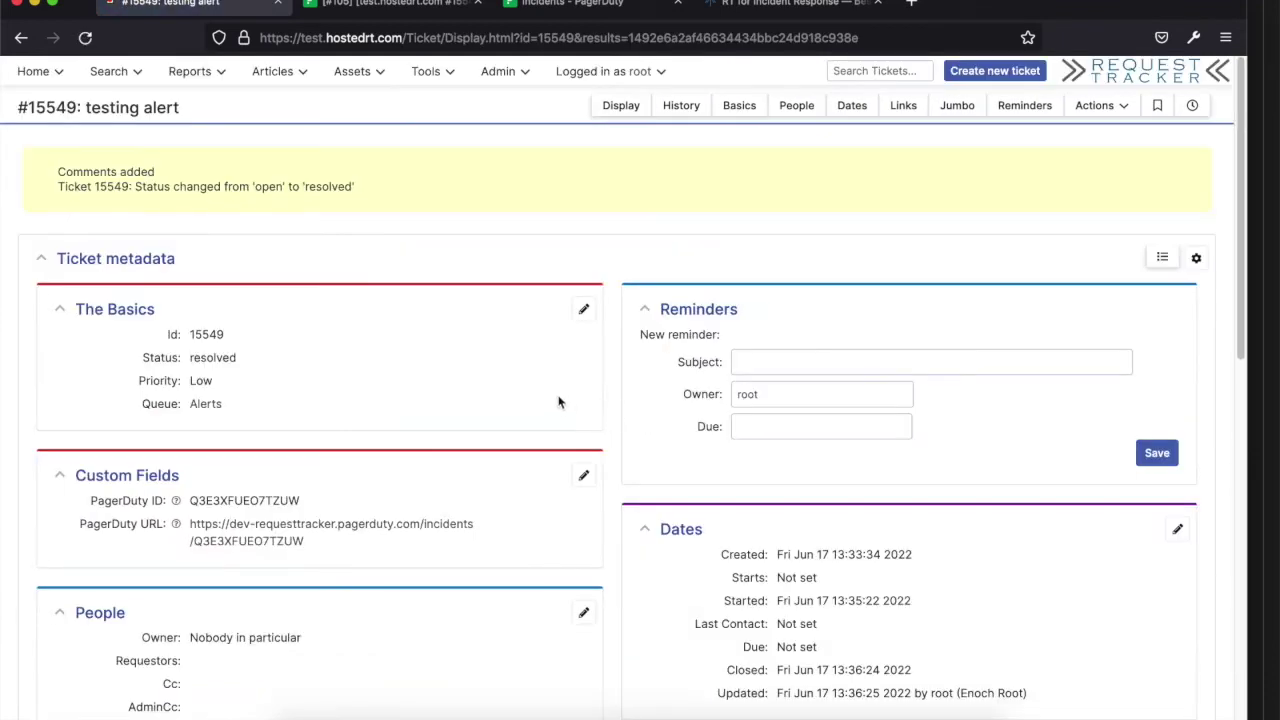
click(360, 6)
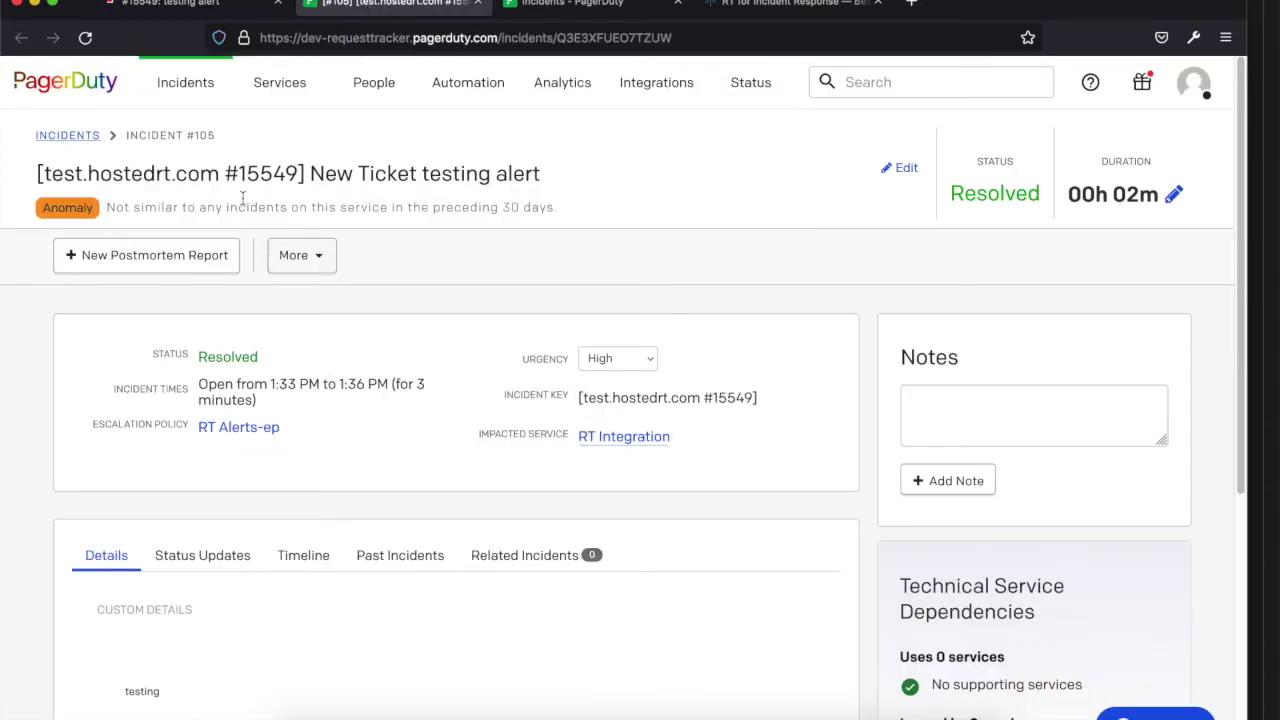
- Filter PagerDuty incidents to resolved ones and open the incident for ticket #15549
click(66, 135)
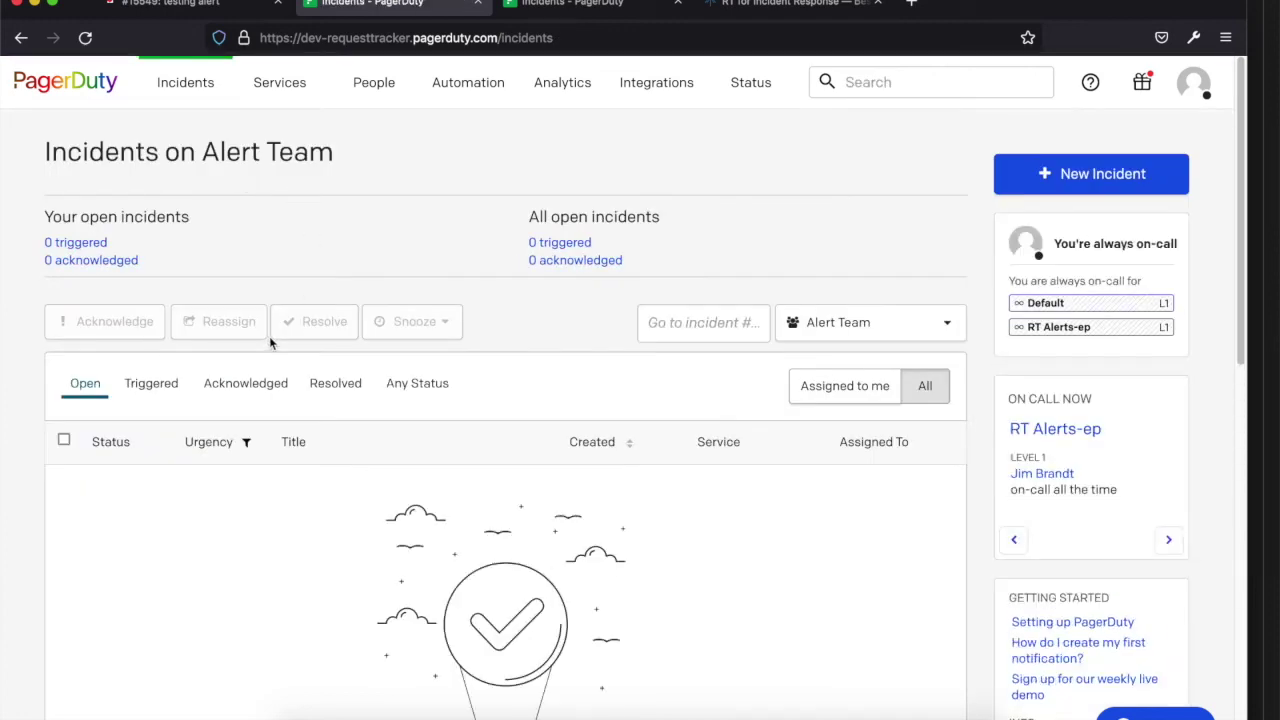
click(318, 389)
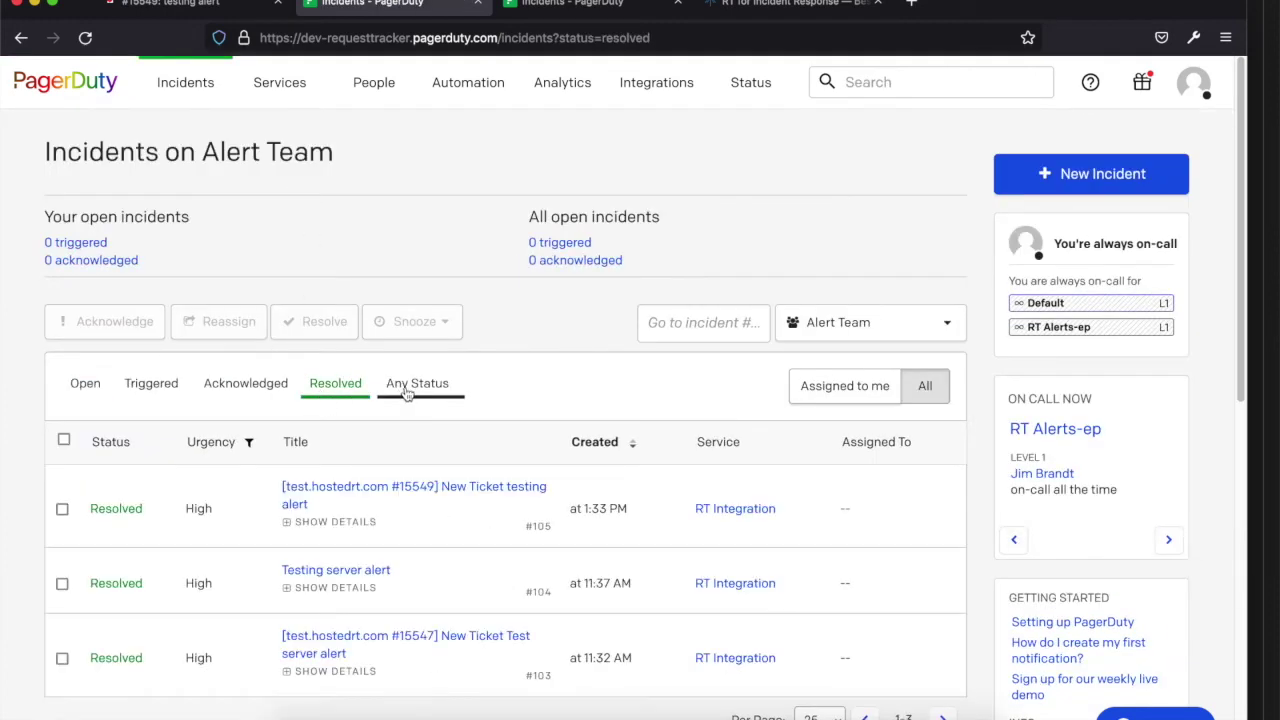
click(403, 490)
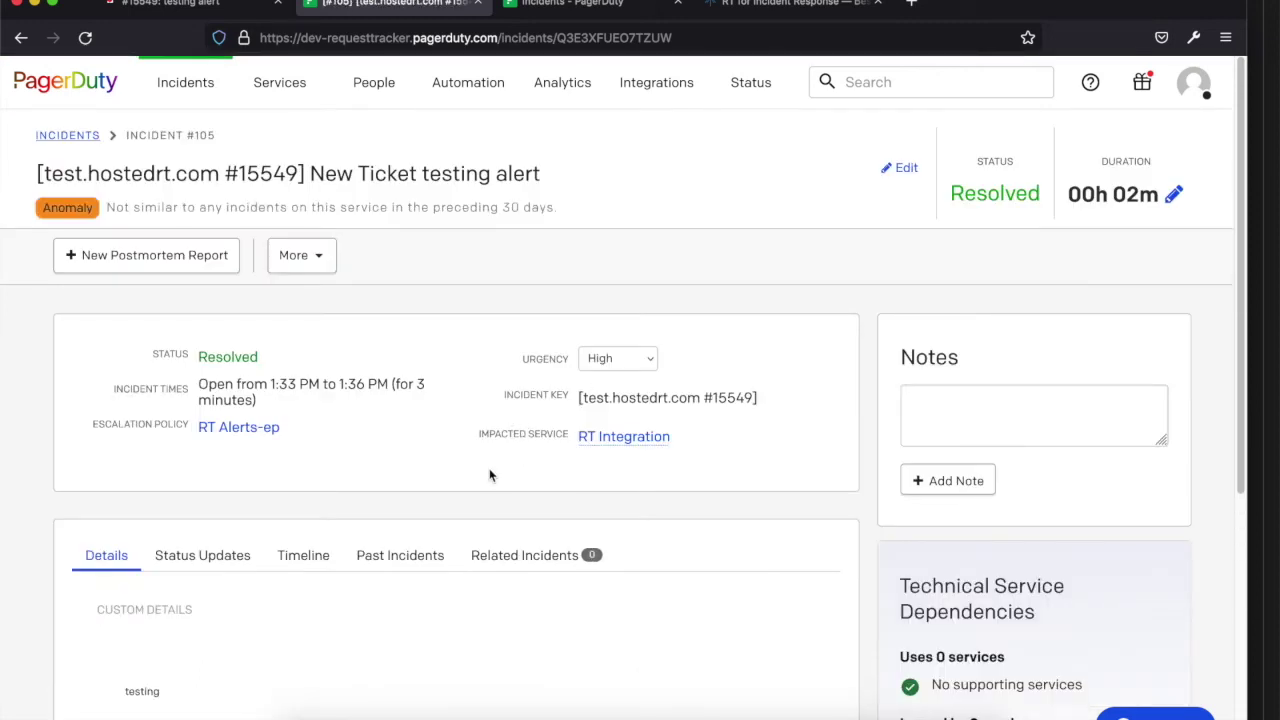
- Show its timeline, confirming resolution by RT Alerts through the API at 1:36 PM
scroll(489, 470, down, 3)
click(306, 405)
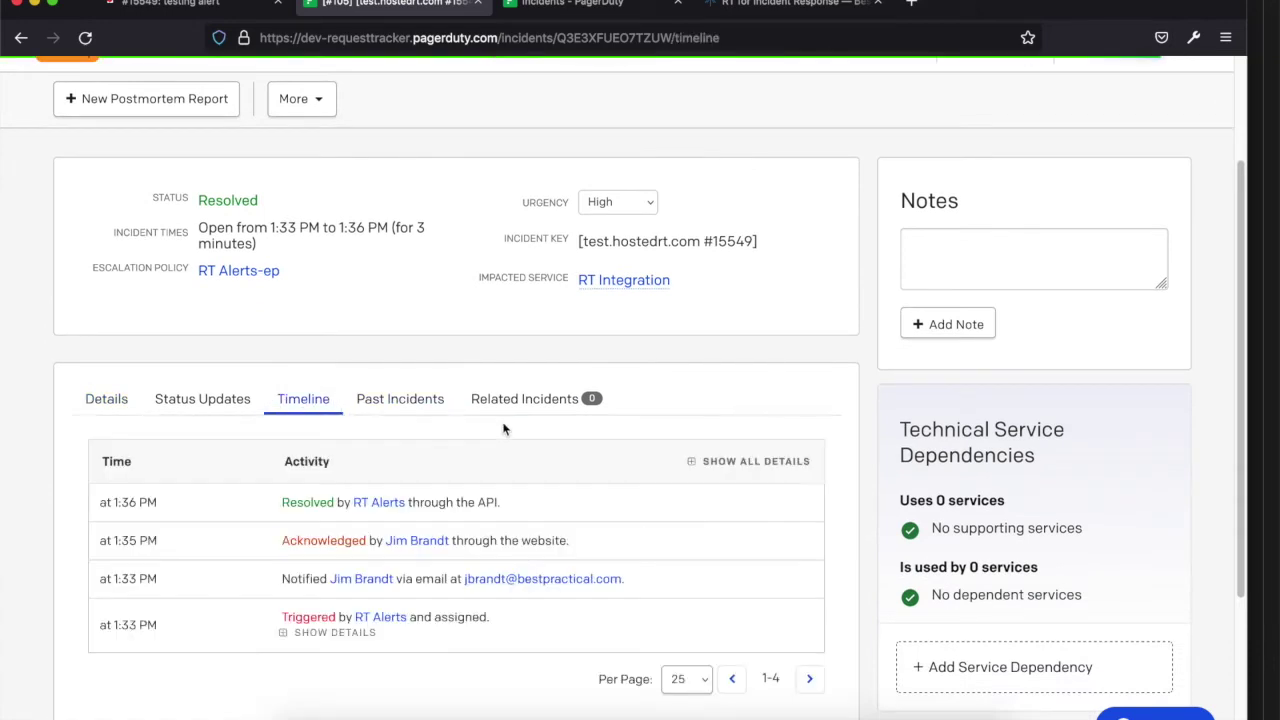
scroll(502, 428, down, 1)
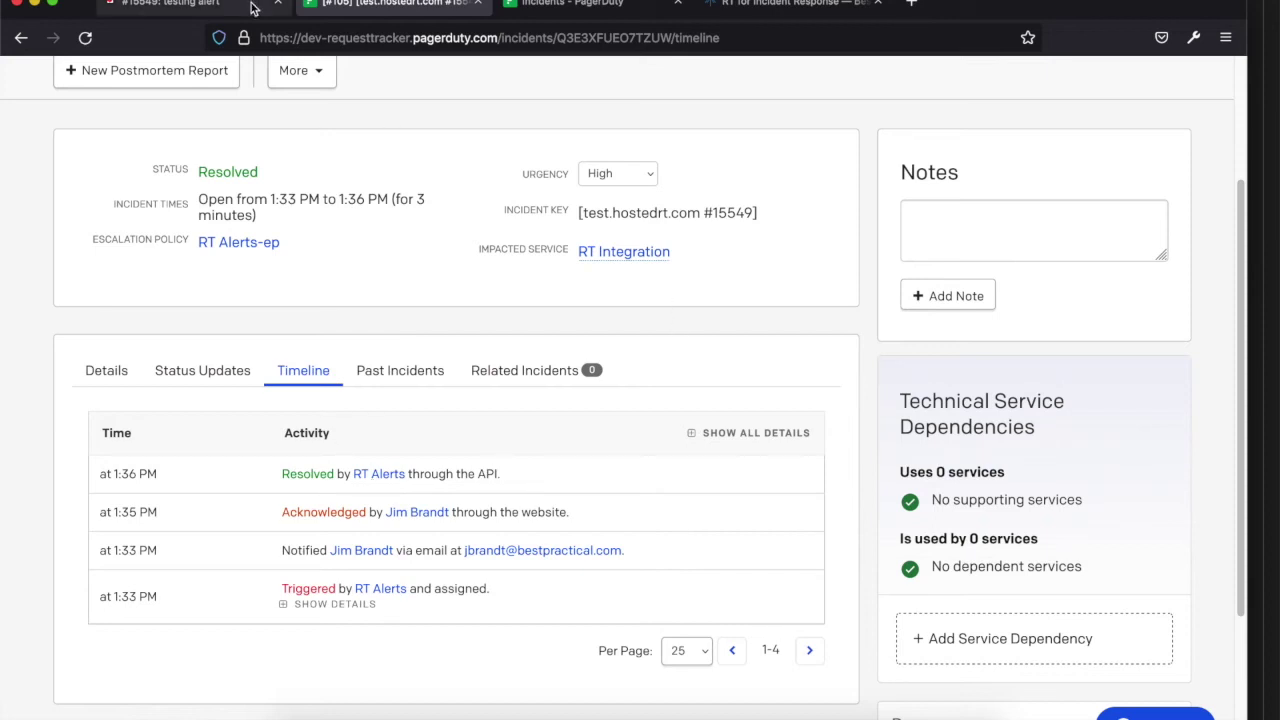
click(170, 4)
- Reload ticket #15549 and scroll its History from PagerDuty ID added to resolved with 'All set'
scroll(570, 476, down, 2)
scroll(571, 477, up, 2)
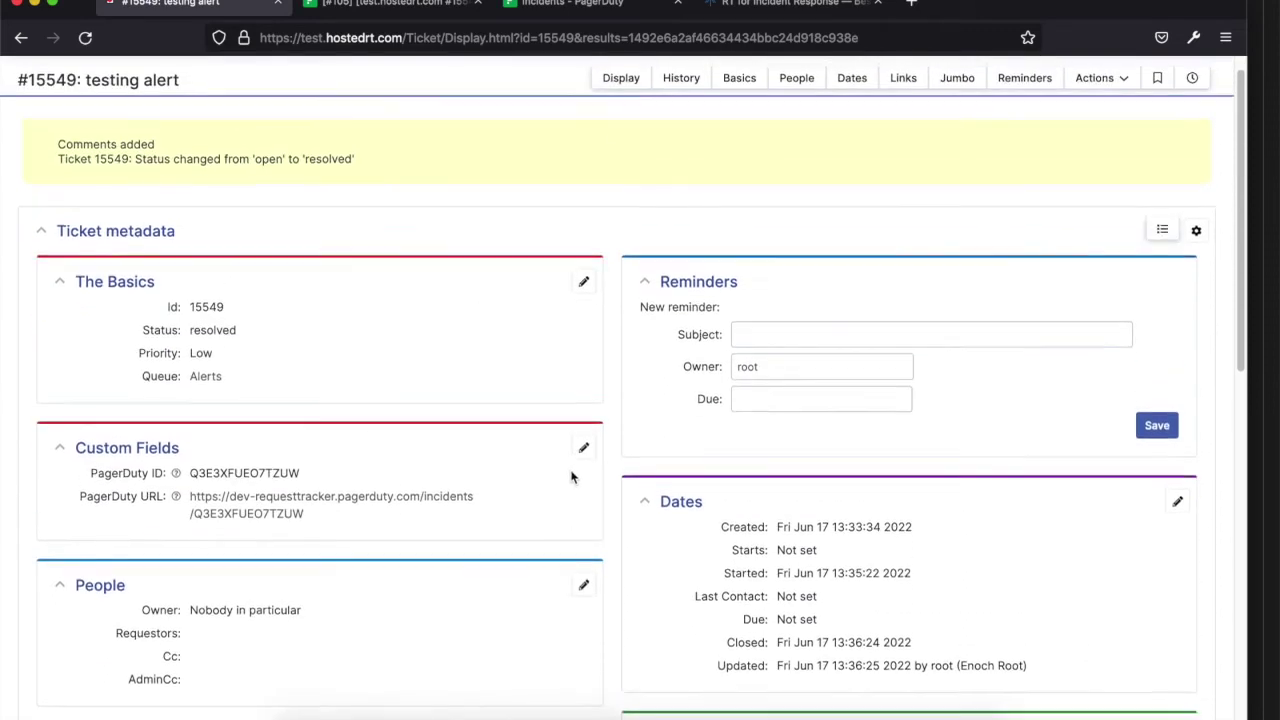
click(620, 106)
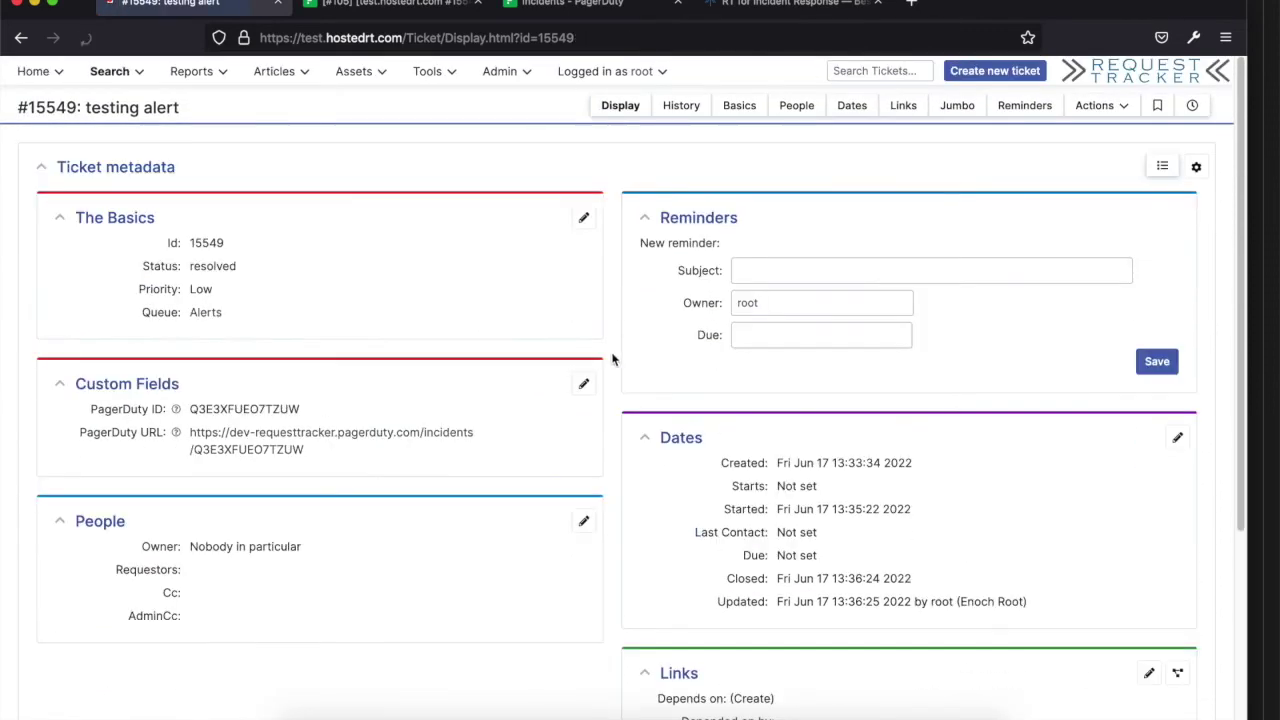
scroll(605, 355, down, 8)
scroll(602, 355, down, 1)
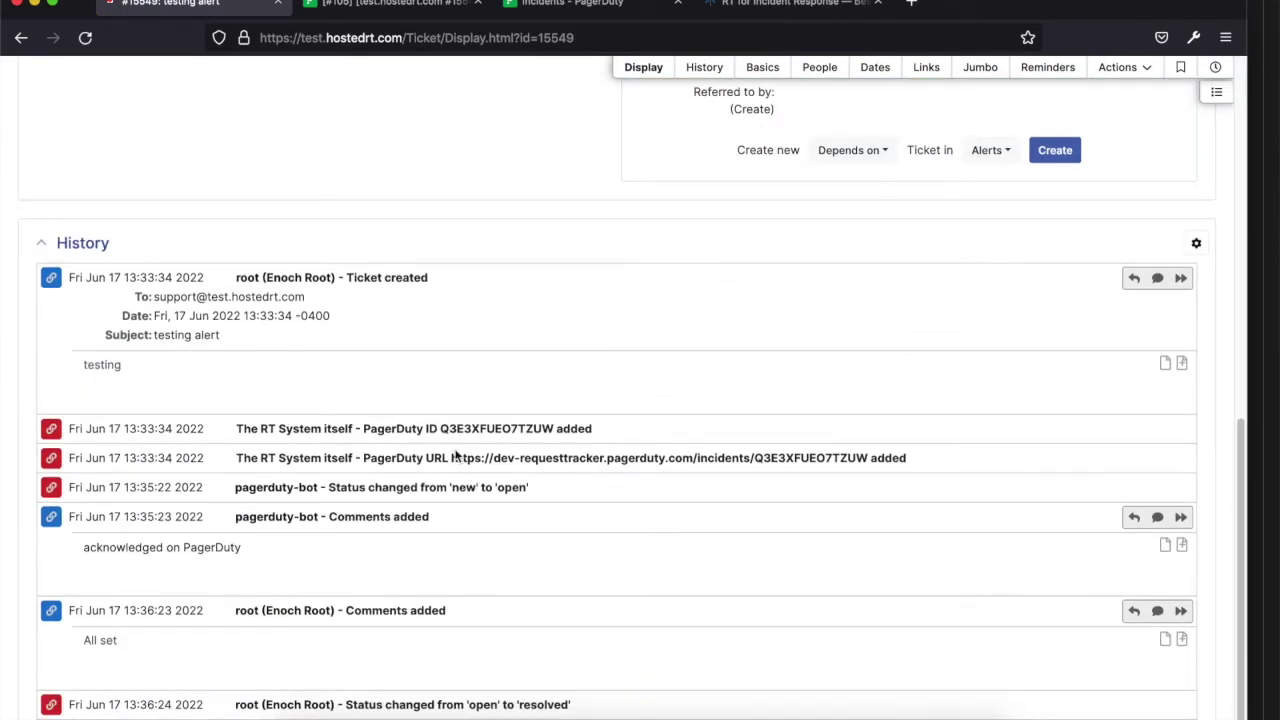
scroll(457, 451, down, 1)
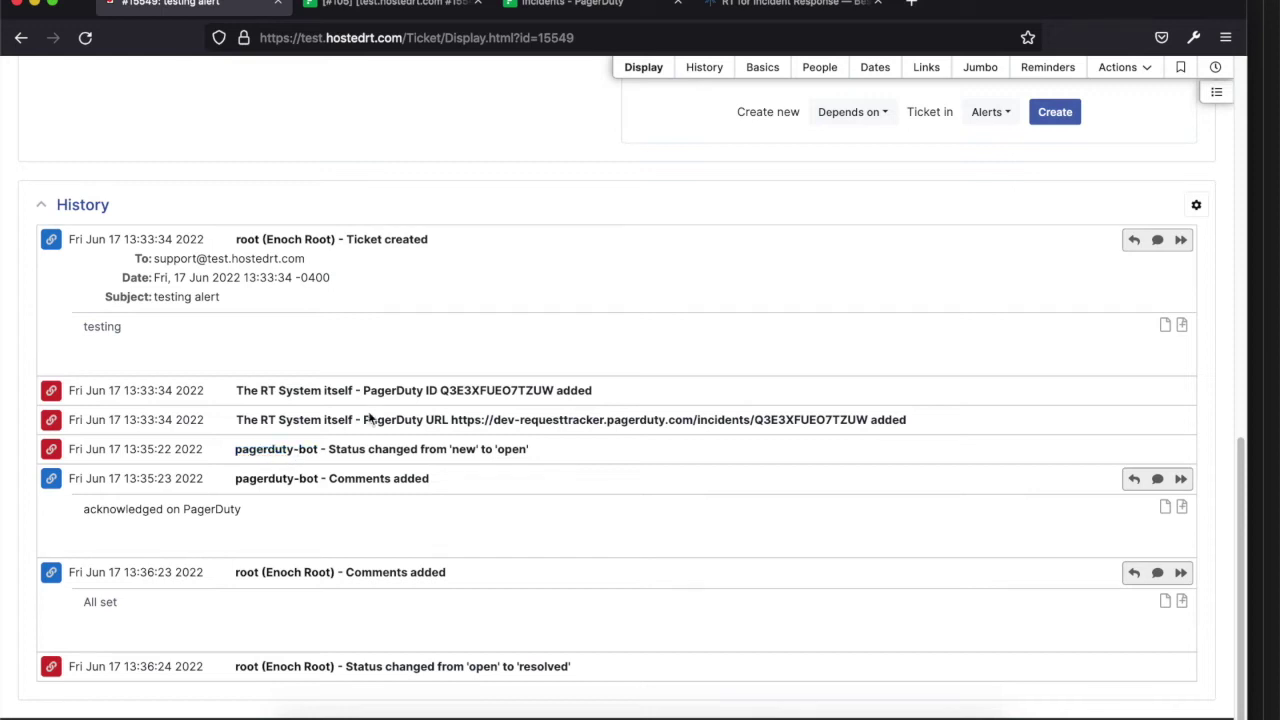
scroll(505, 360, up, 10)
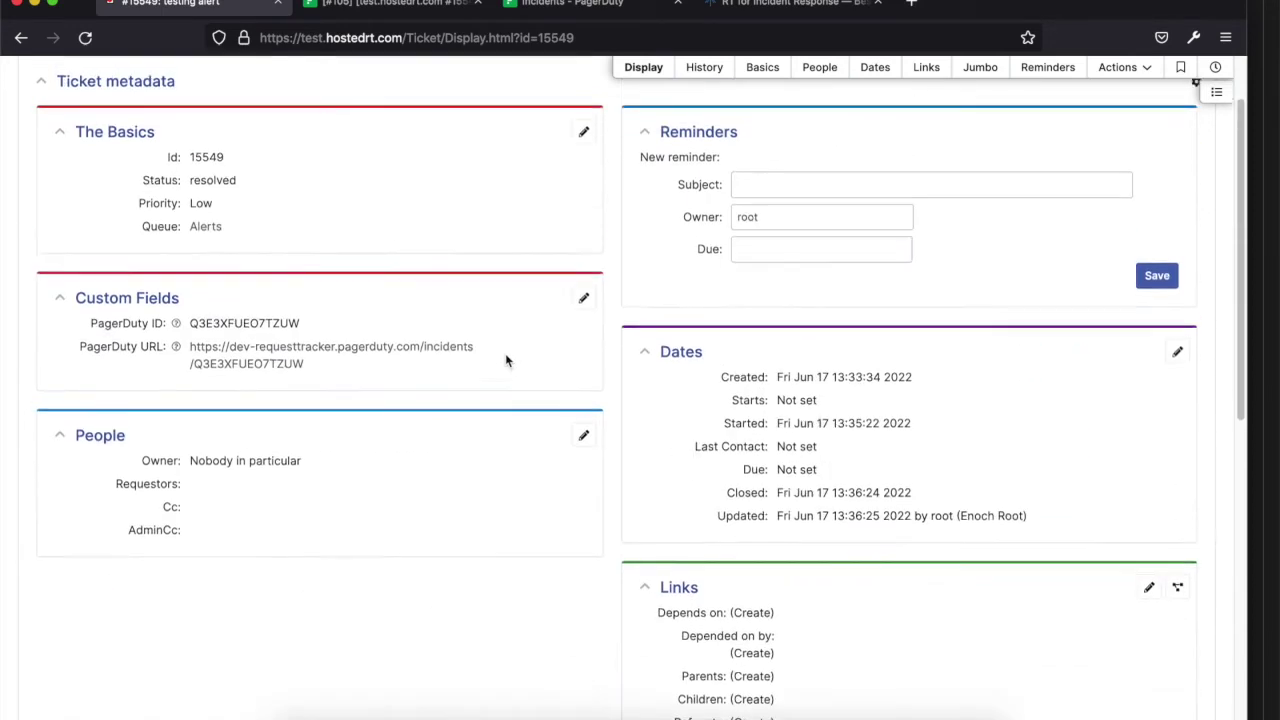
scroll(505, 360, up, 1)
mouse_move(506, 74)
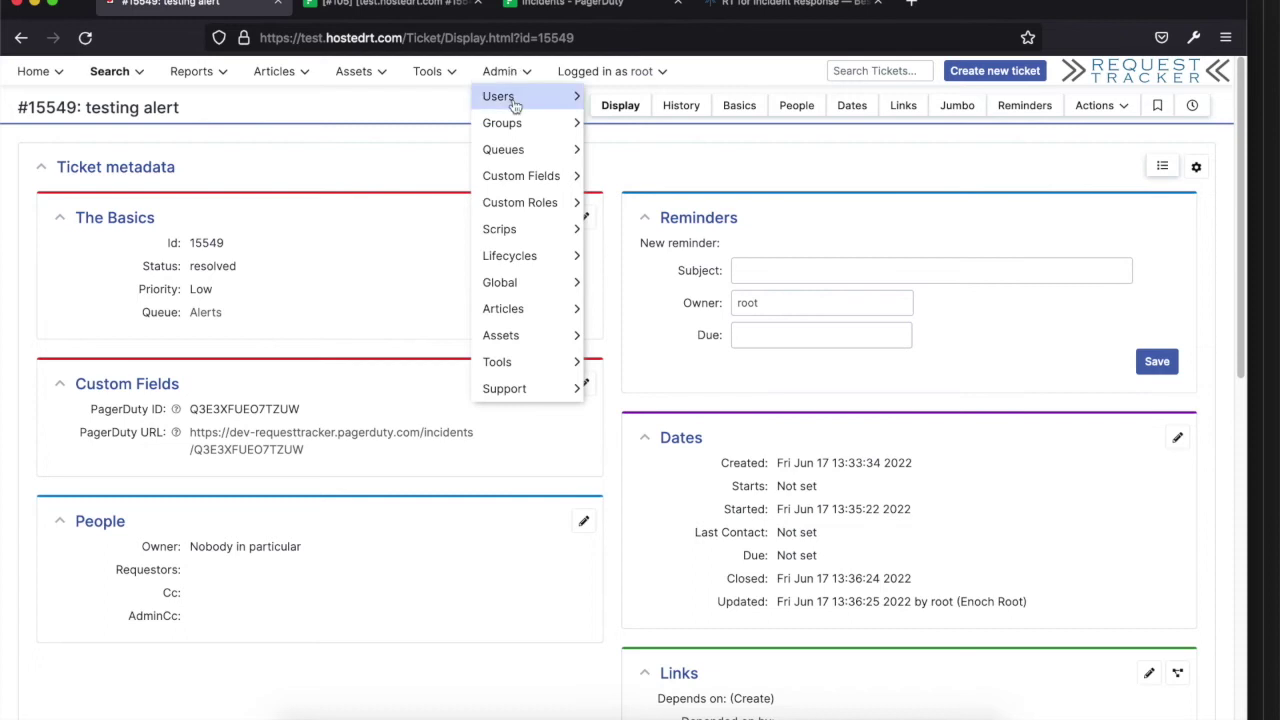
- List scrips sorted by id and review the PagerDuty Trigger, Acknowledge and Resolve scrips (38–40)
click(504, 228)
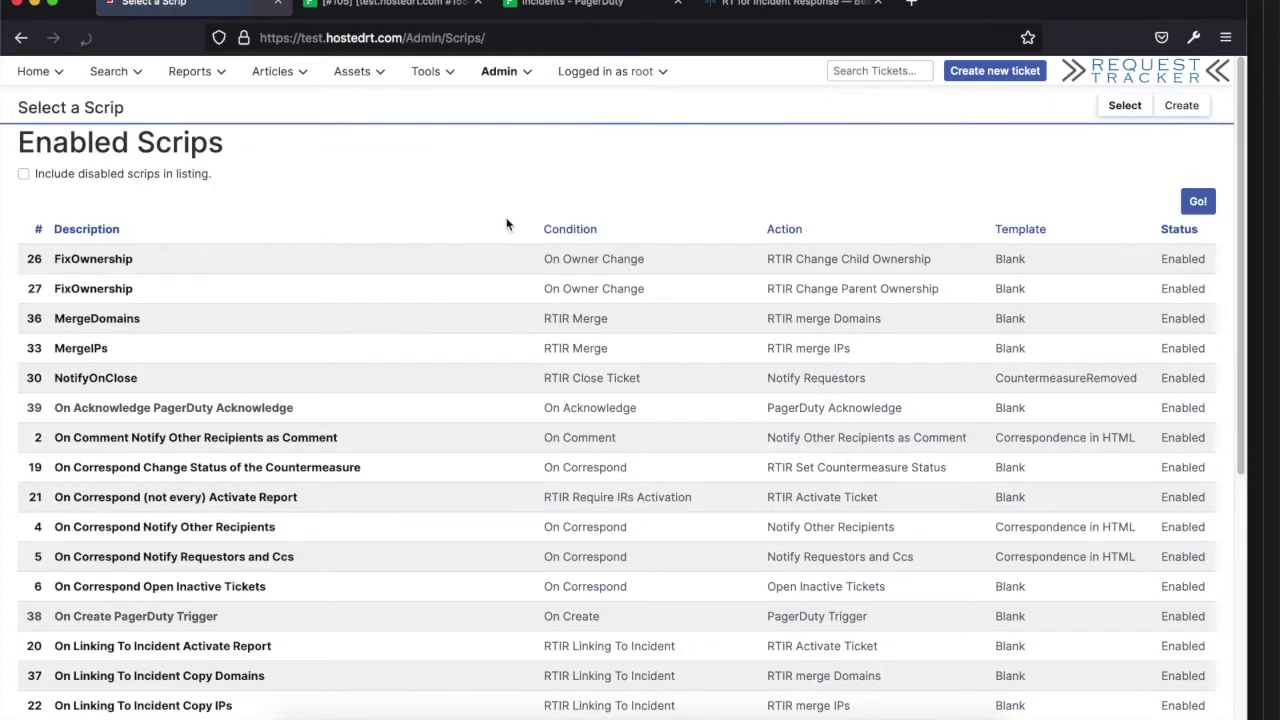
click(39, 230)
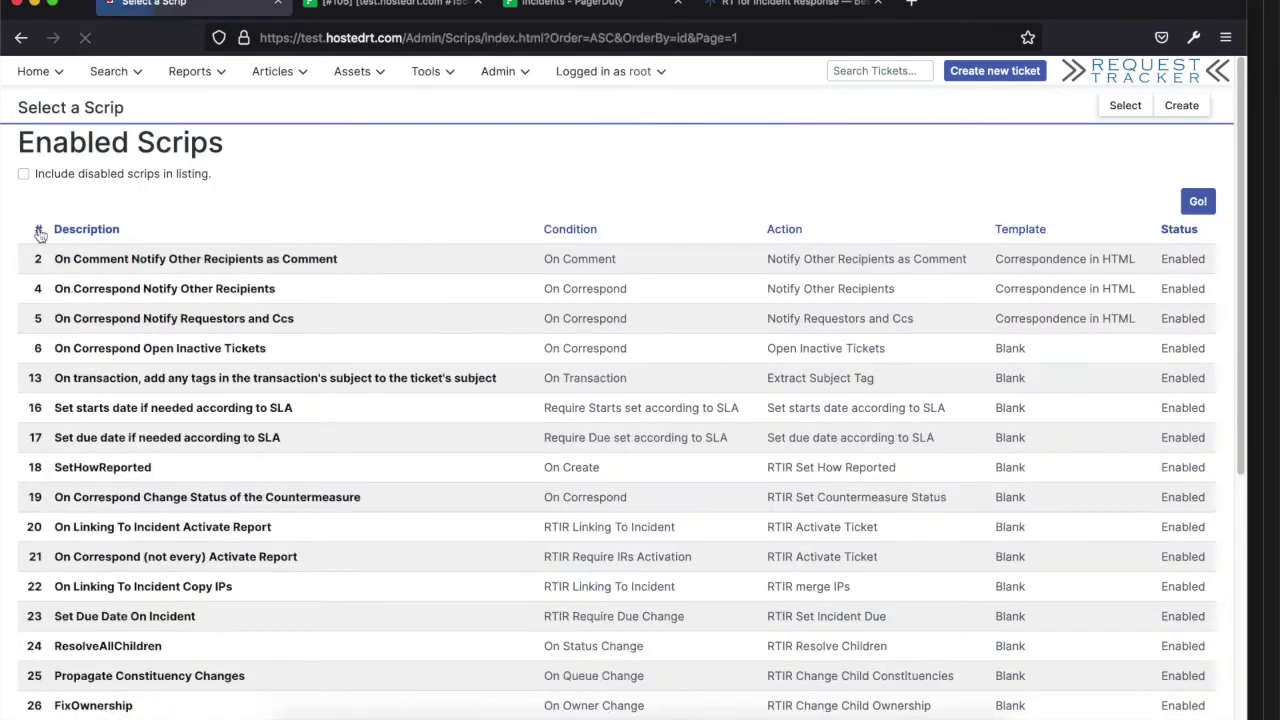
scroll(269, 411, down, 5)
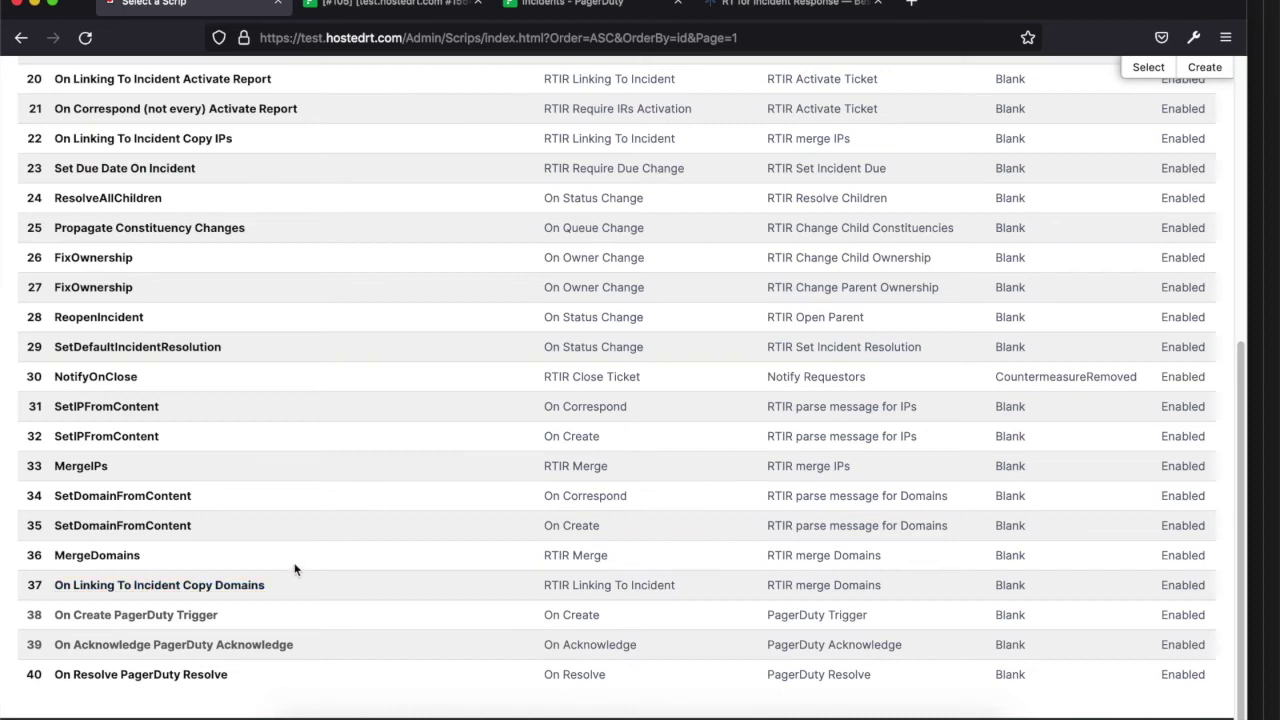
scroll(309, 523, up, 5)
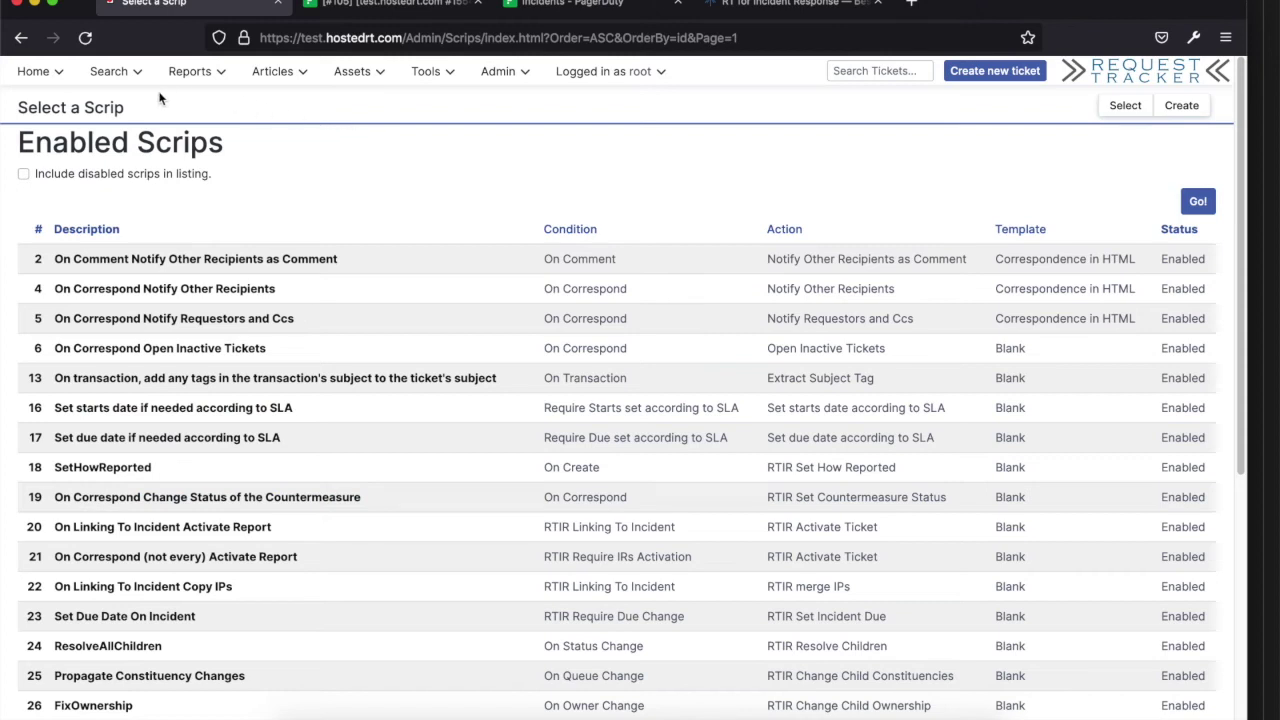
- Run a new ticket search for Queue is Alerts
click(45, 77)
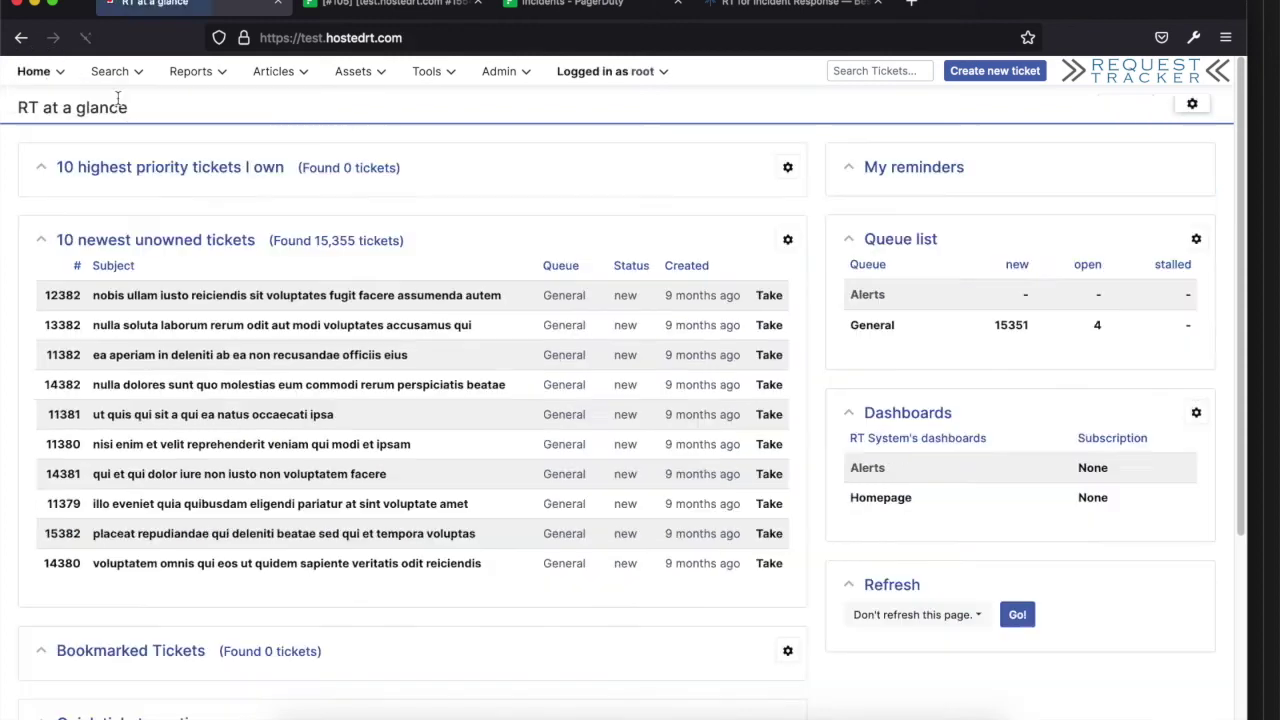
mouse_move(118, 80)
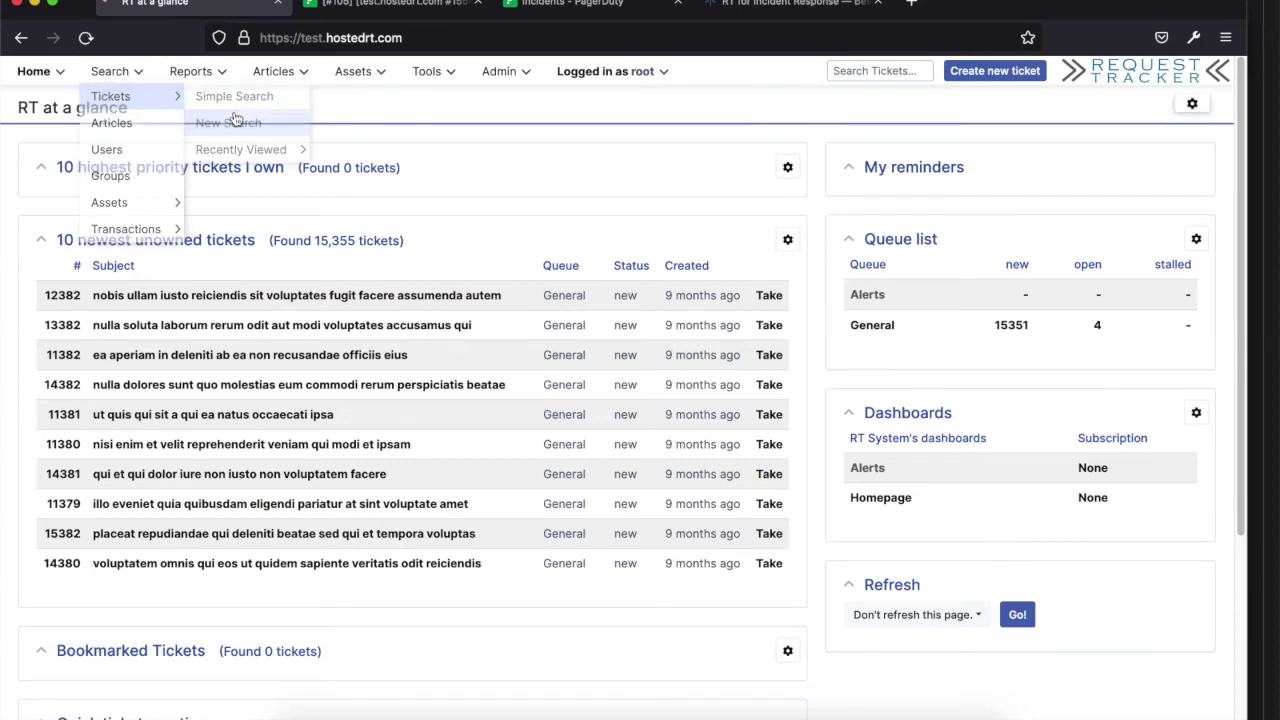
click(231, 121)
click(537, 265)
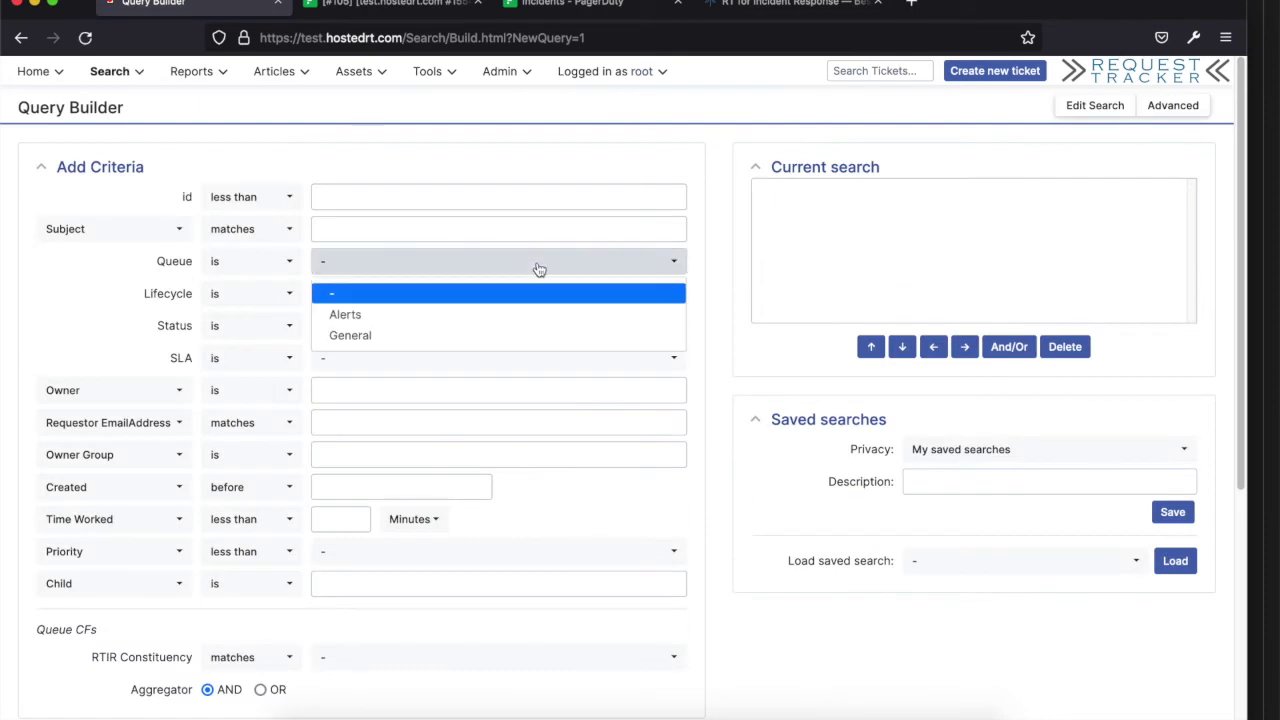
click(534, 310)
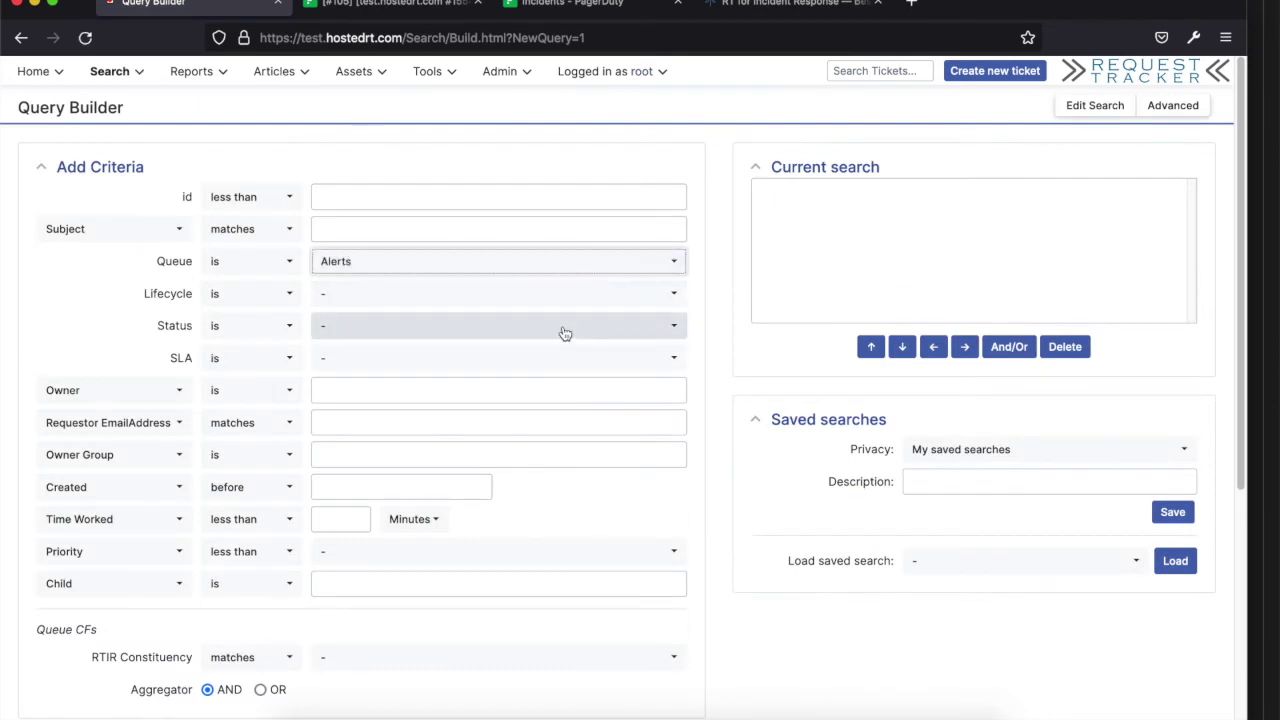
scroll(1094, 471, down, 7)
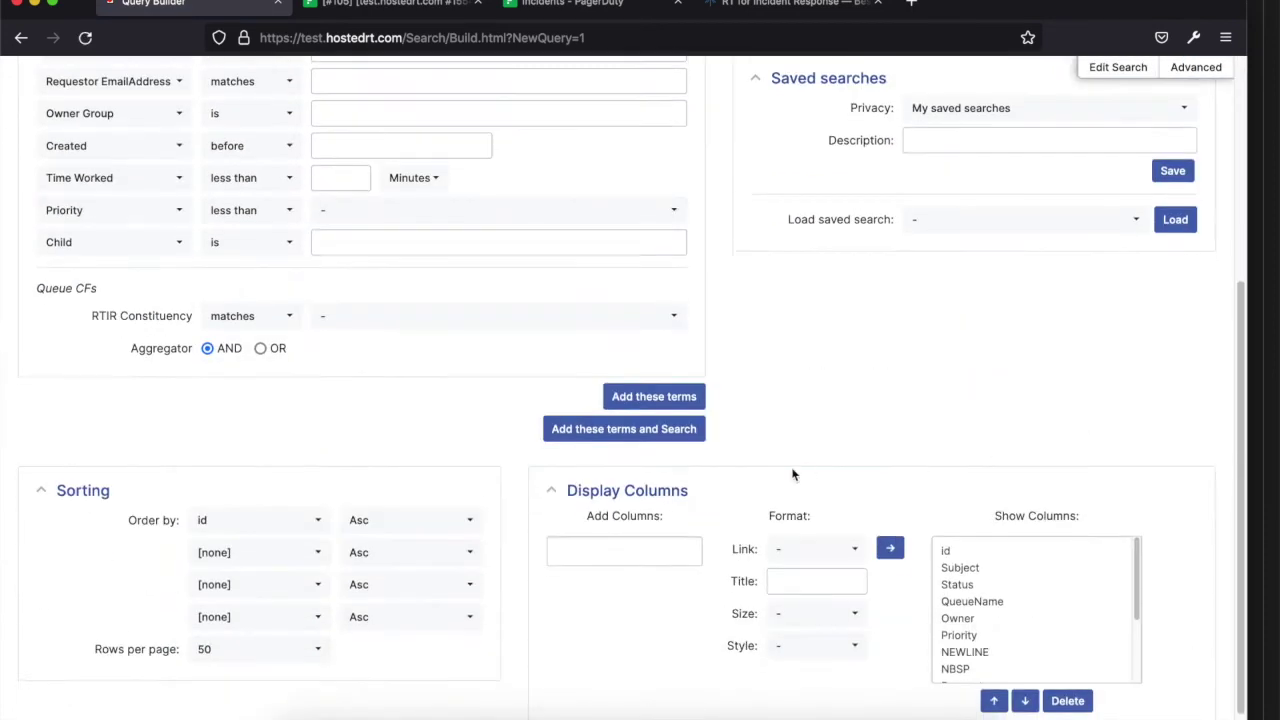
click(596, 432)
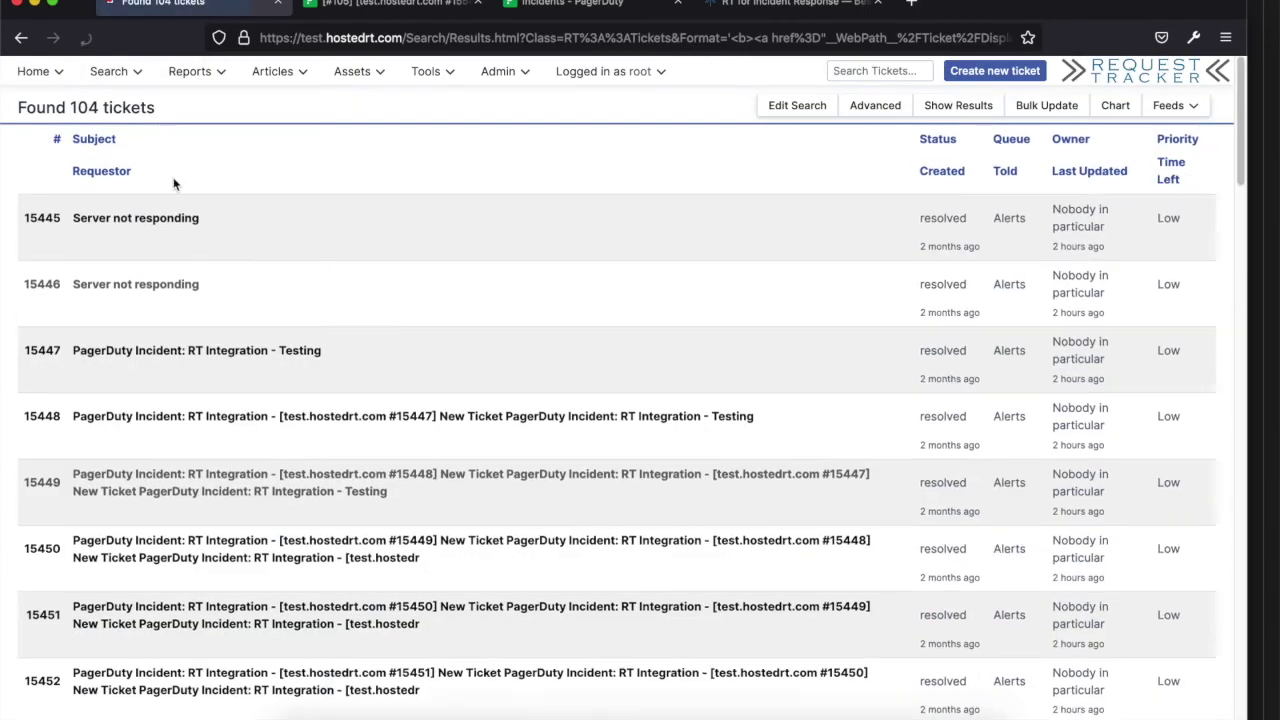
- Open ticket #15449 from the results to view its PagerDuty ID and URL
click(195, 477)
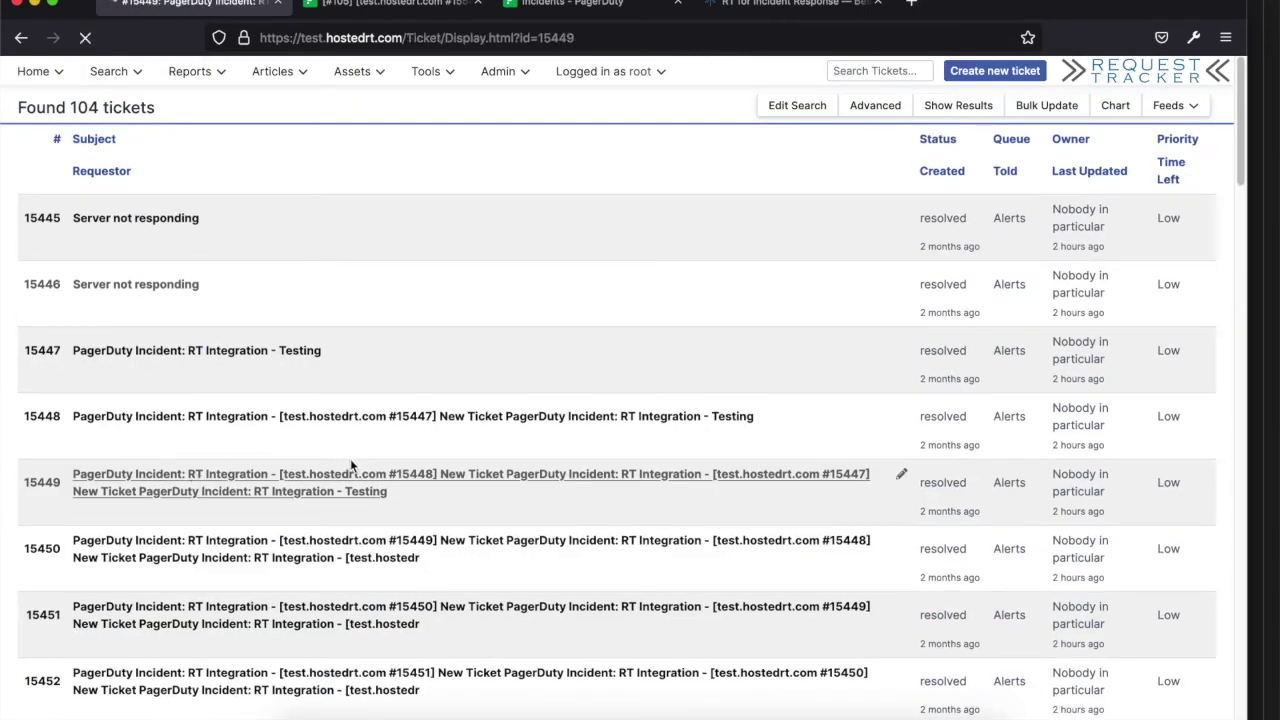
scroll(305, 400, down, 1)
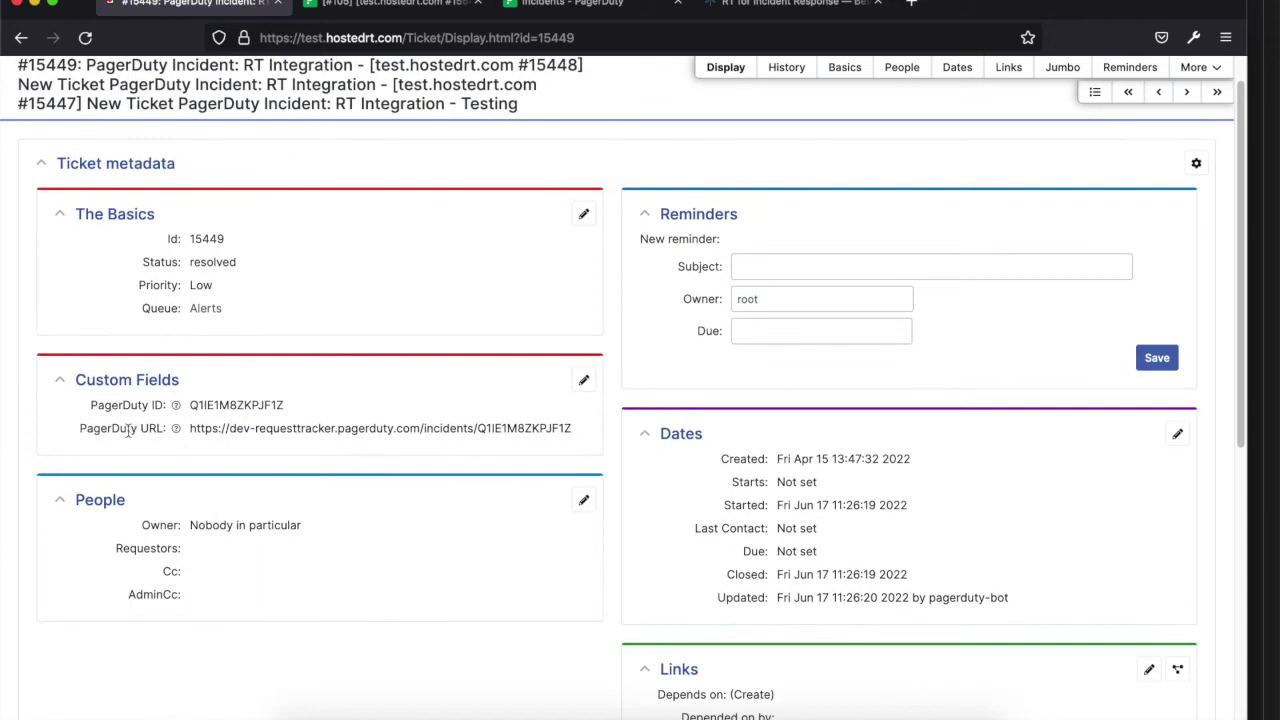
scroll(128, 420, down, 3)
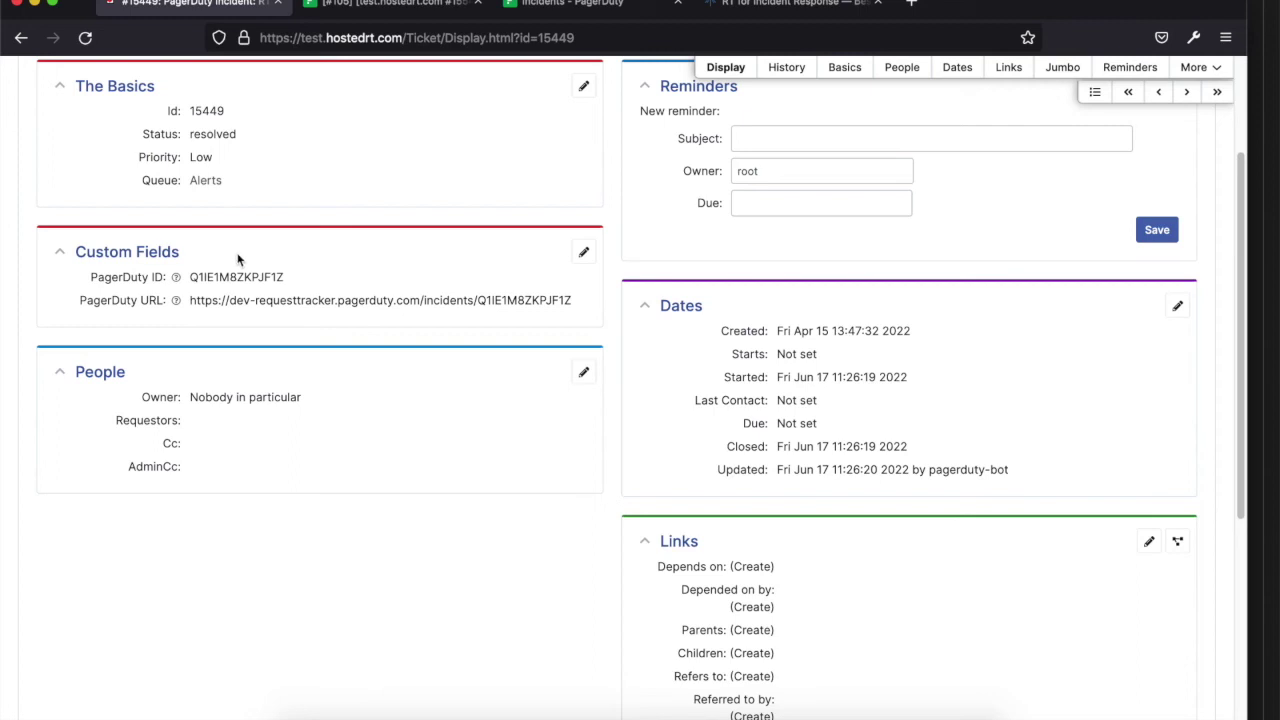
click(425, 8)
- Open PagerDuty's Generic Webhooks (v3) to view the active test.hostedrt.com WebHook.html subscription
scroll(440, 190, up, 3)
scroll(455, 220, up, 1)
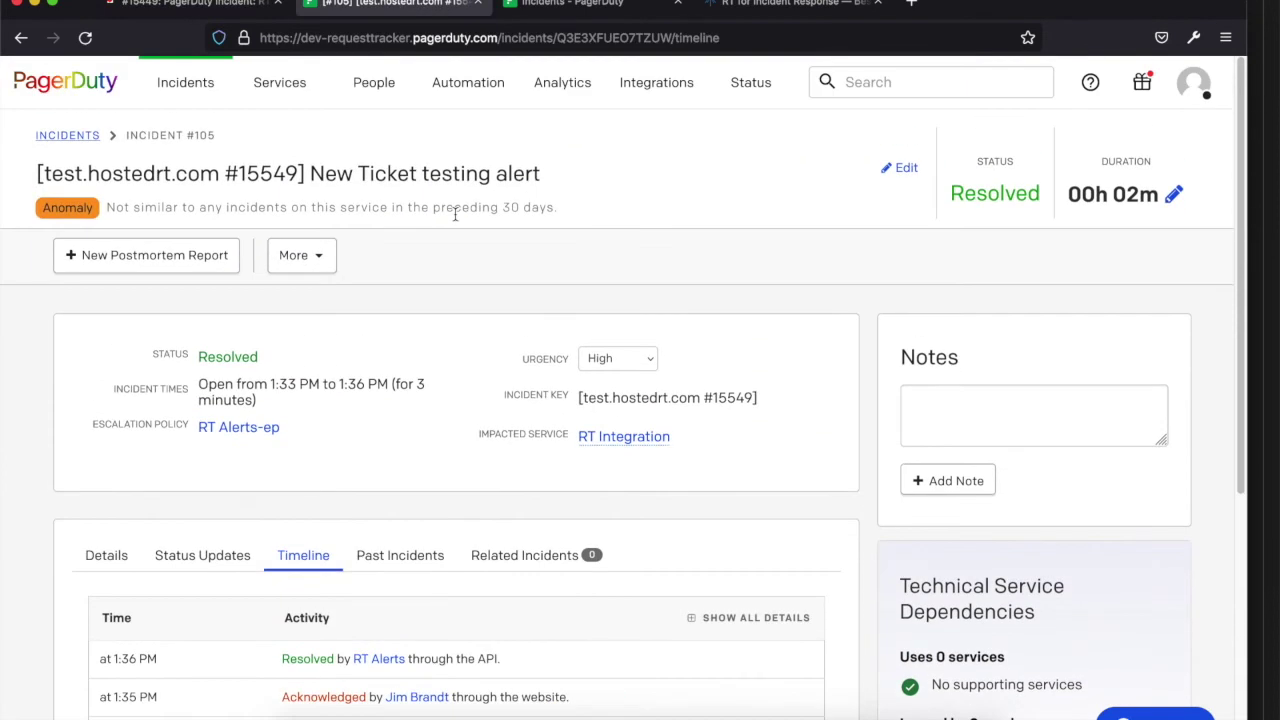
mouse_move(633, 94)
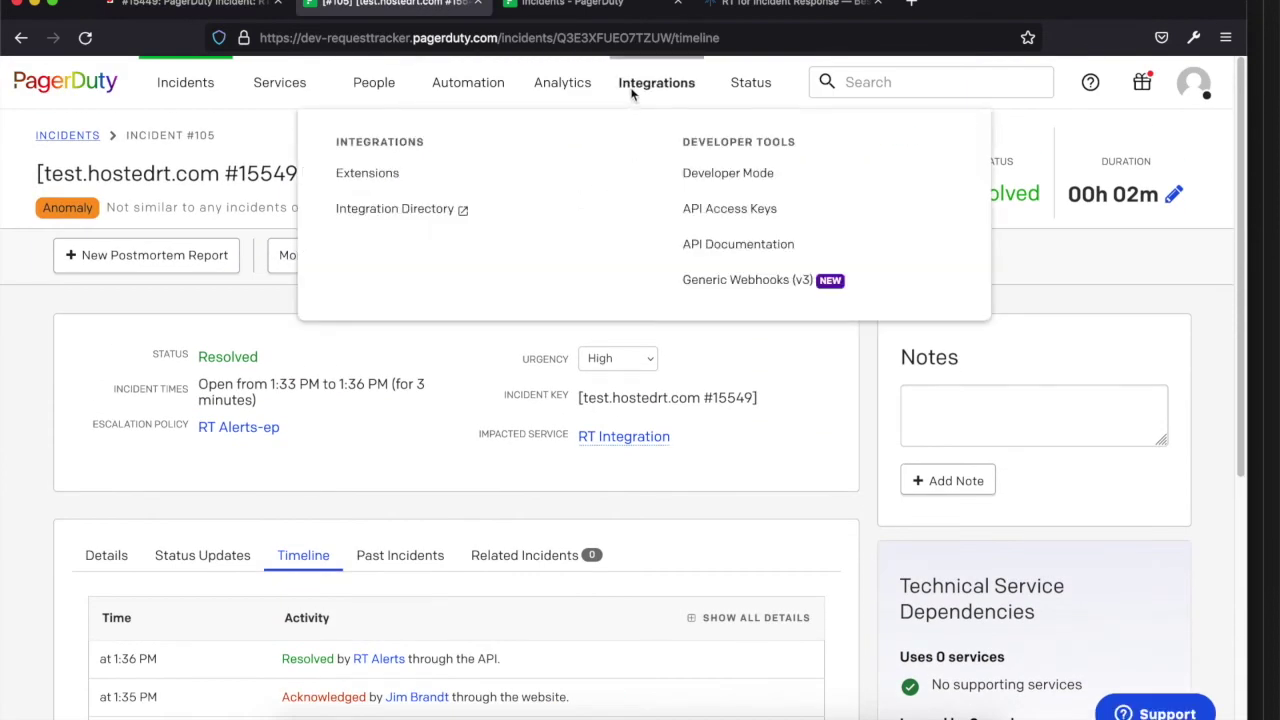
click(744, 281)
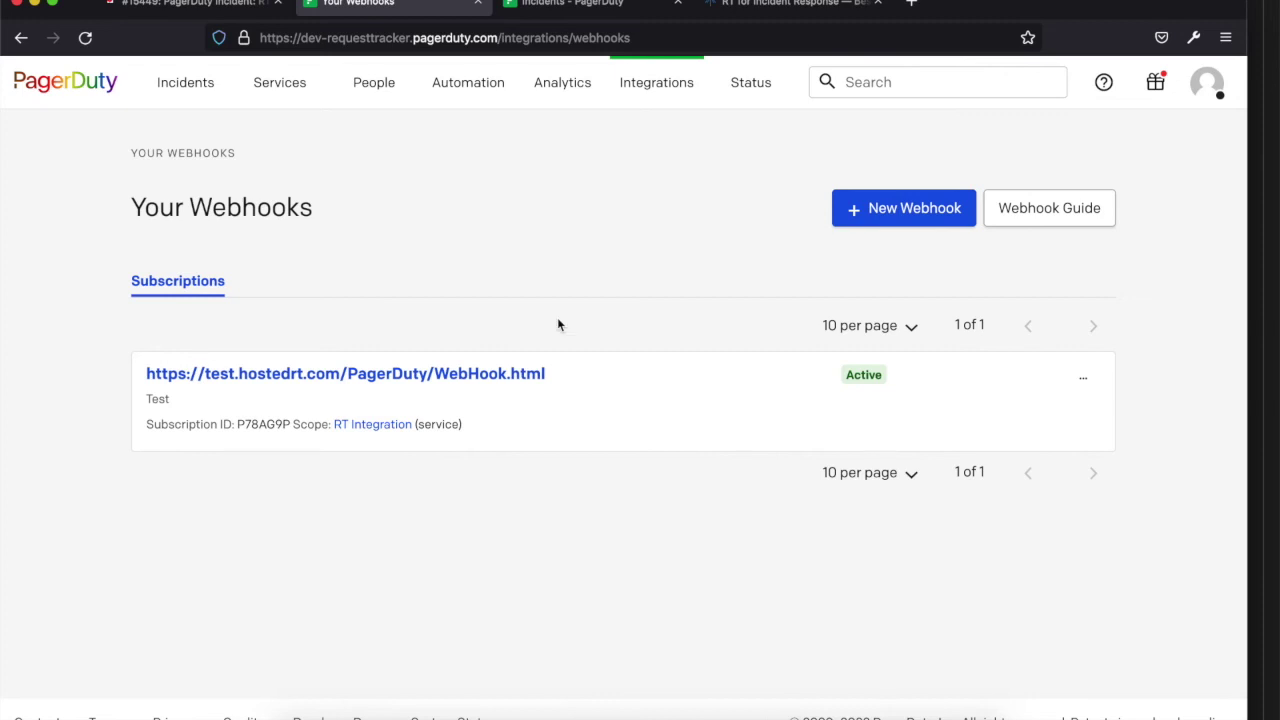
- Confirm the webhook subscribes to acknowledged, resolved and triggered incidents, then bring up the RT config in TextMate
click(455, 376)
scroll(527, 368, down, 2)
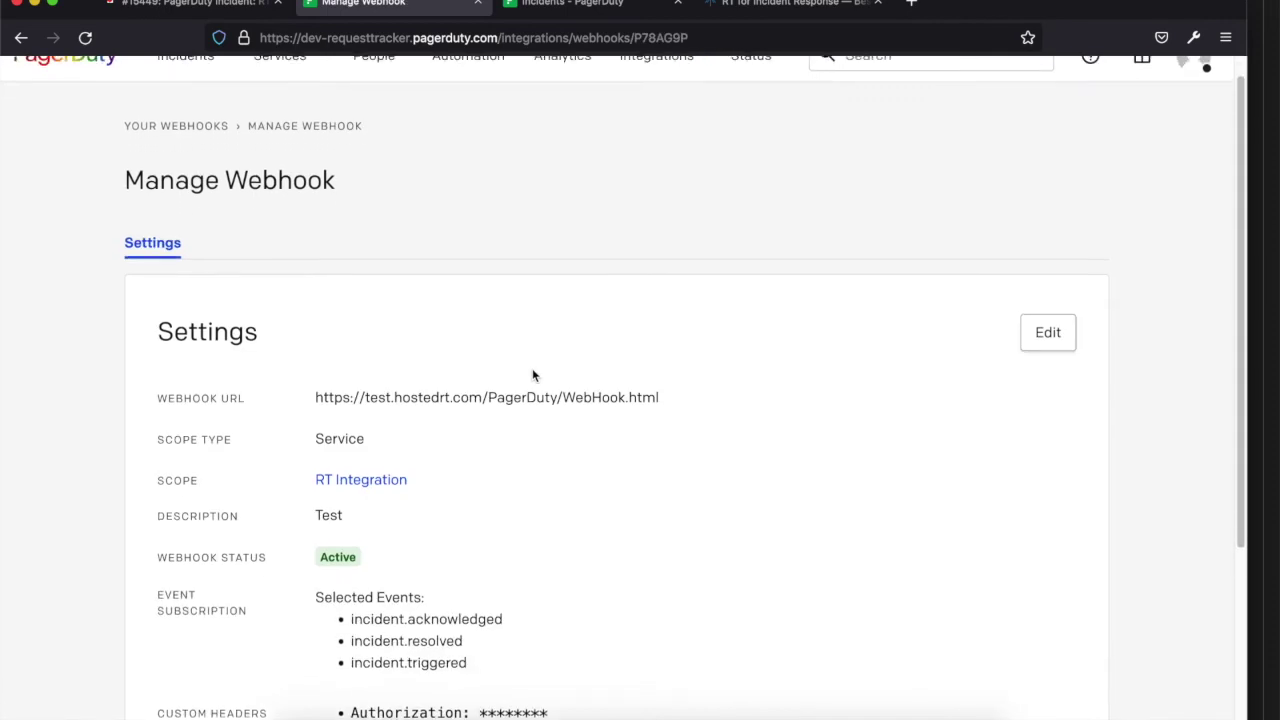
scroll(536, 372, down, 2)
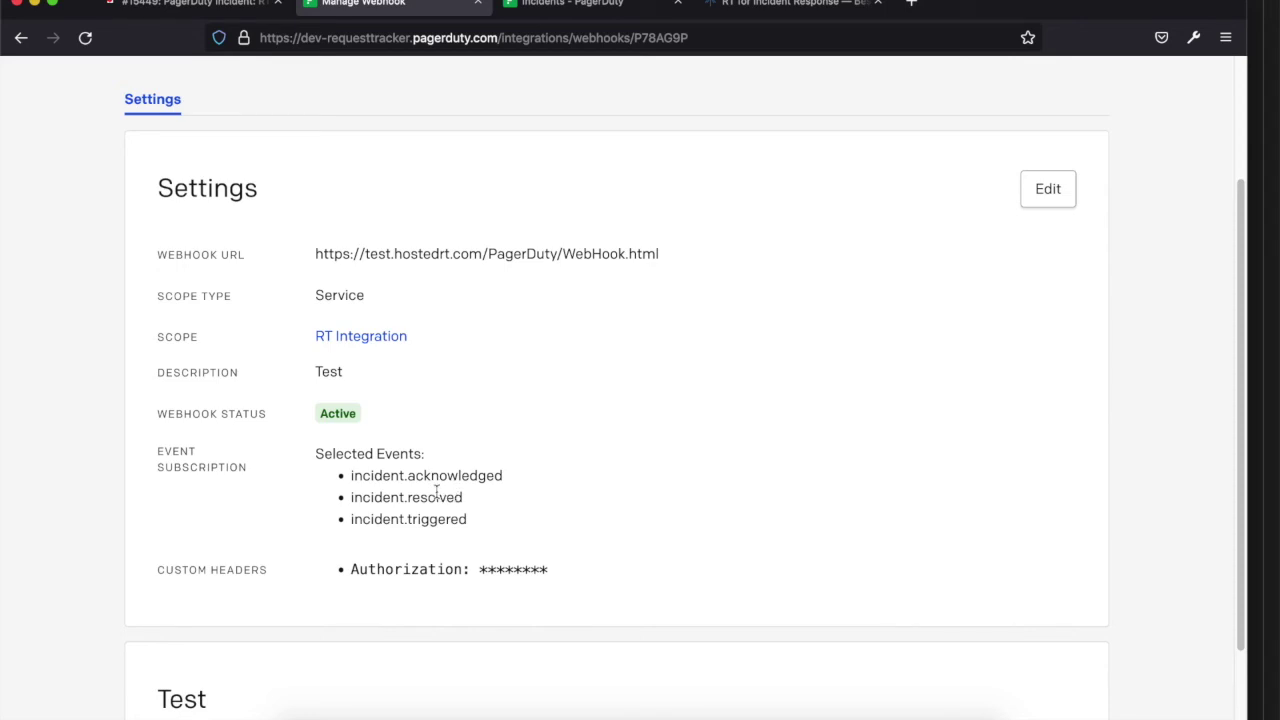
scroll(437, 491, down, 1)
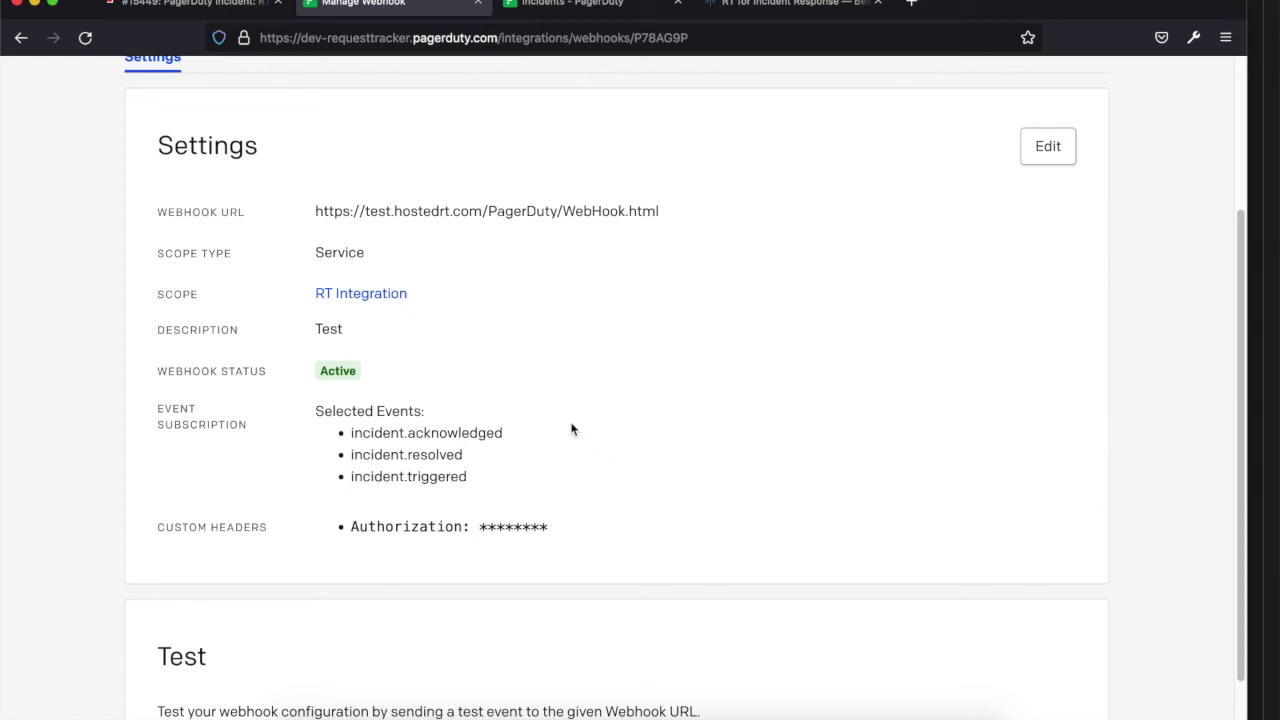
key(super+Tab)
key(super+Tab)
key(super+Tab)
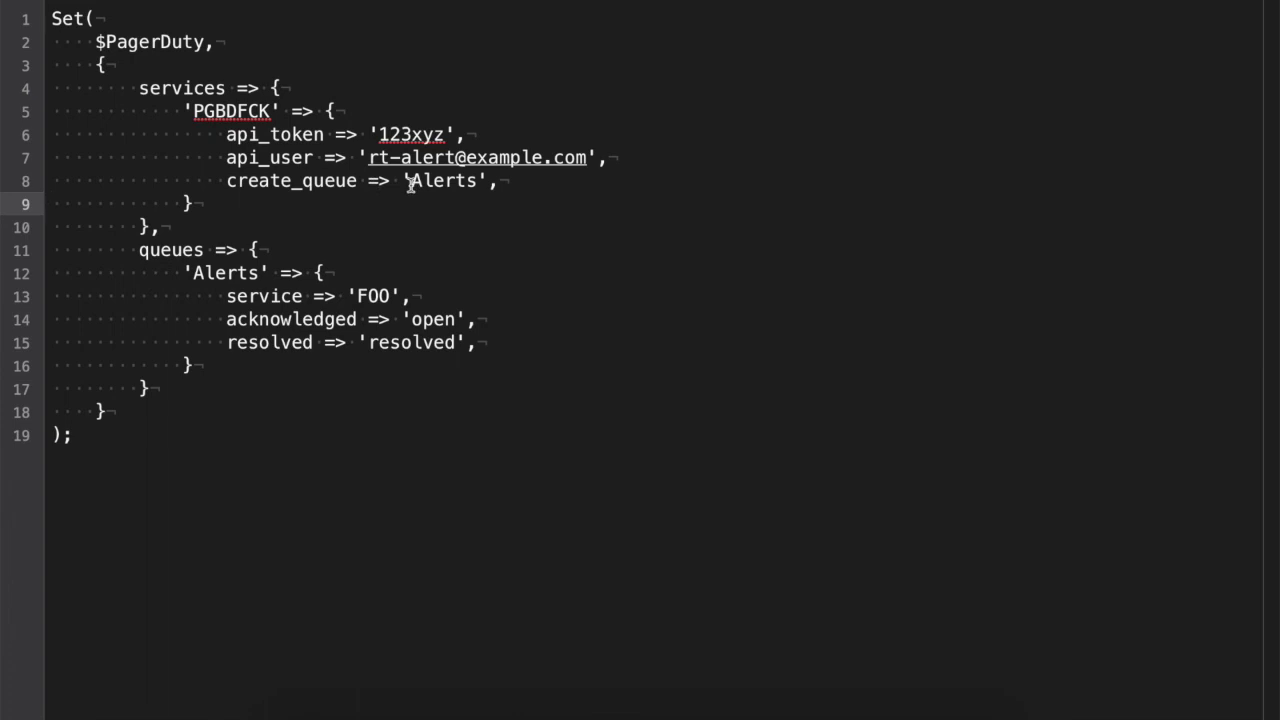
- Highlight service ID PGBDFCK and its Alerts create_queue line, then go back to Firefox
double_click(226, 110)
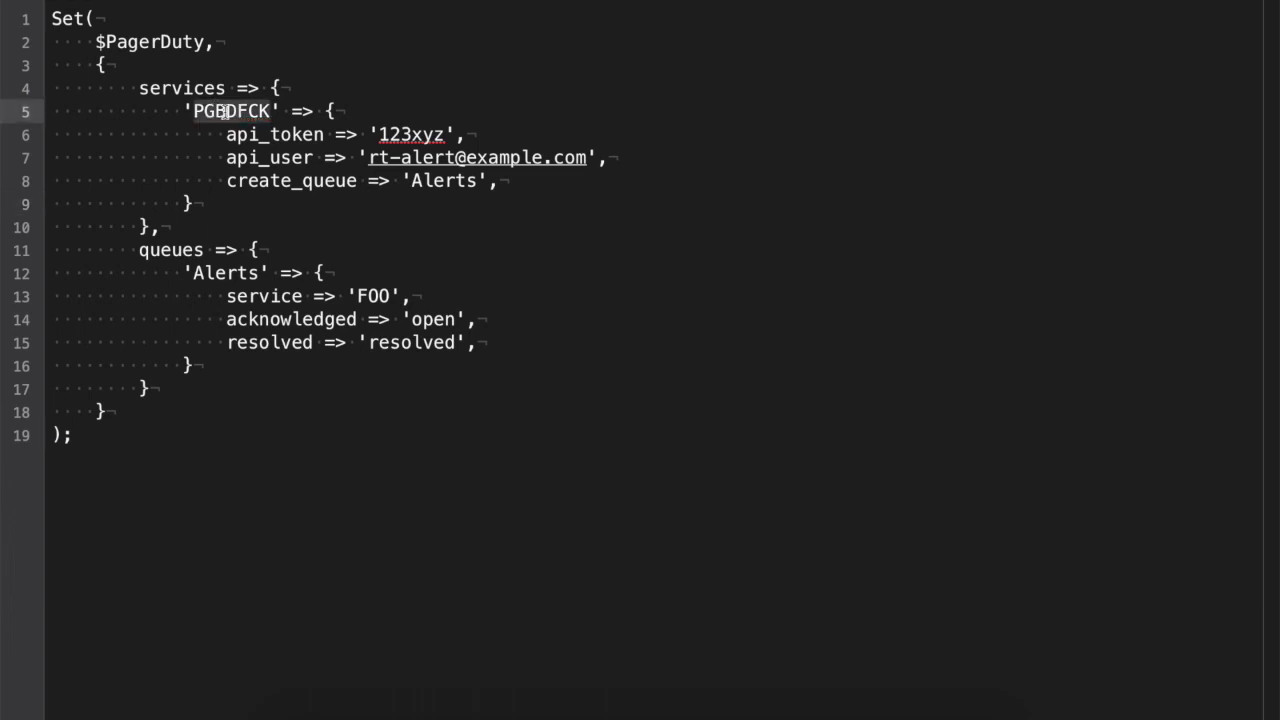
click(284, 180)
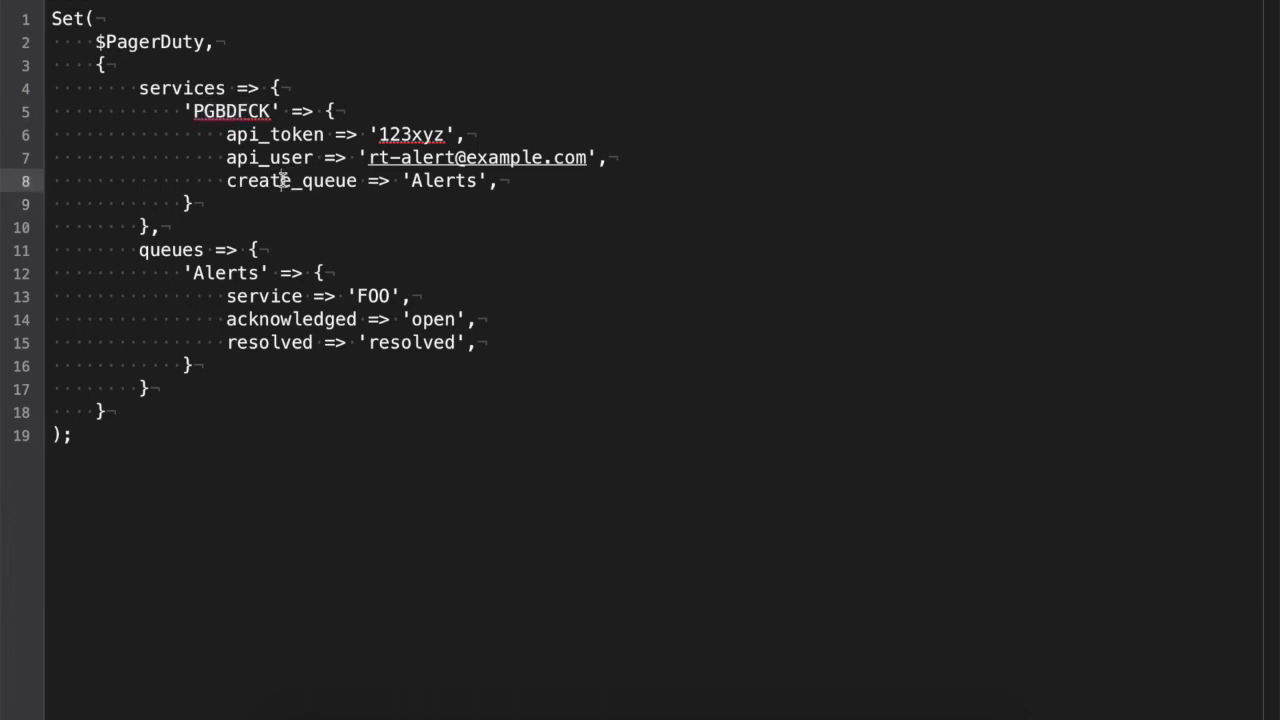
key(super+Tab)
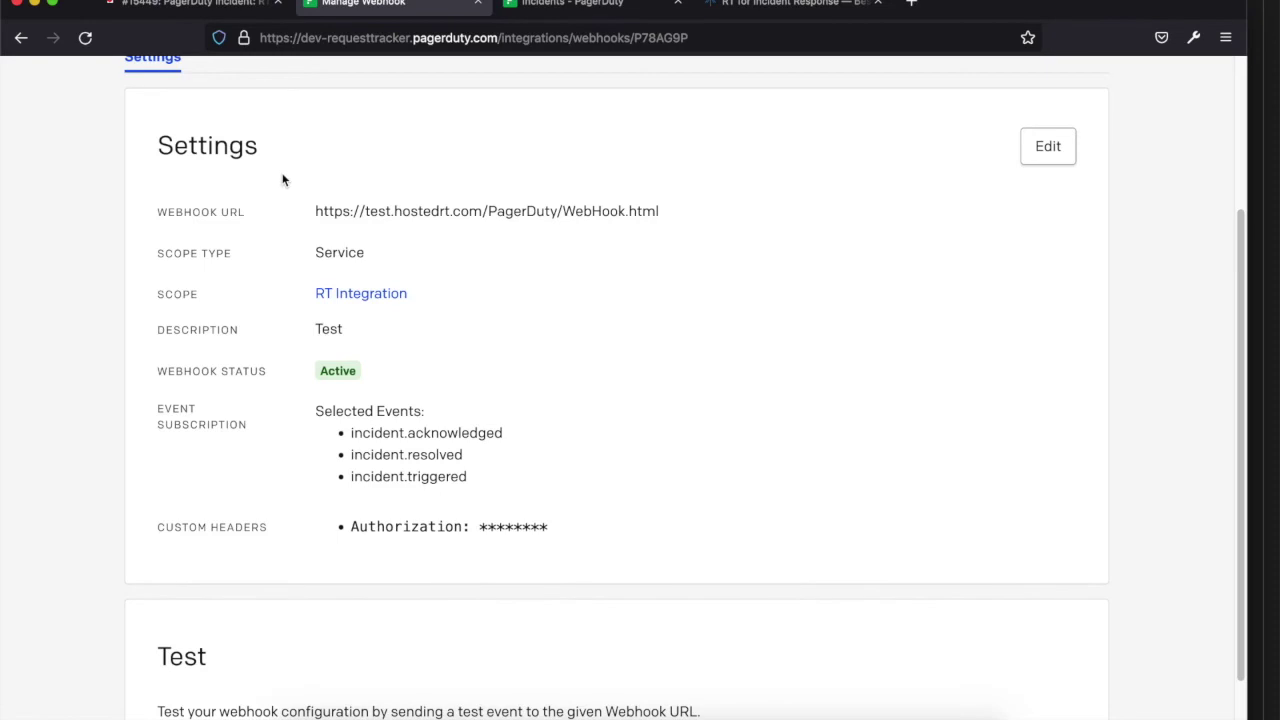
scroll(394, 203, up, 5)
- Open the RT Integration service and select its ID PGBDFCK in the address bar
click(278, 84)
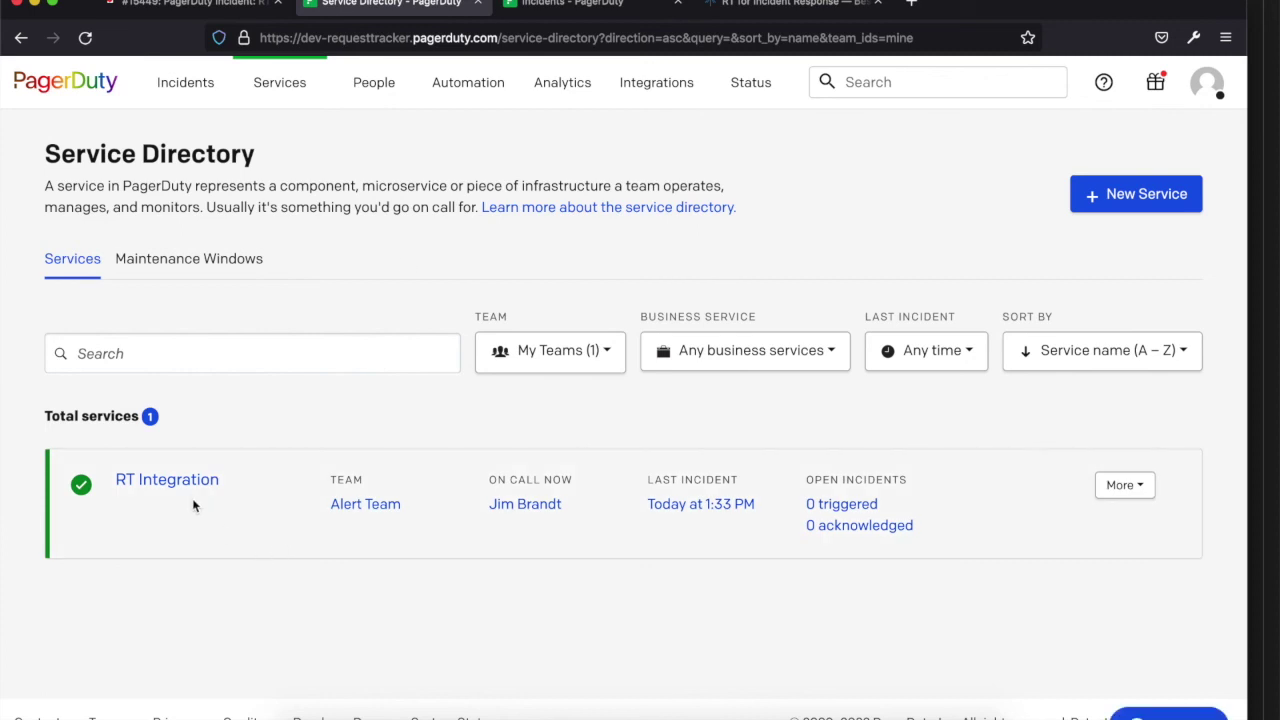
click(182, 486)
mouse_move(632, 82)
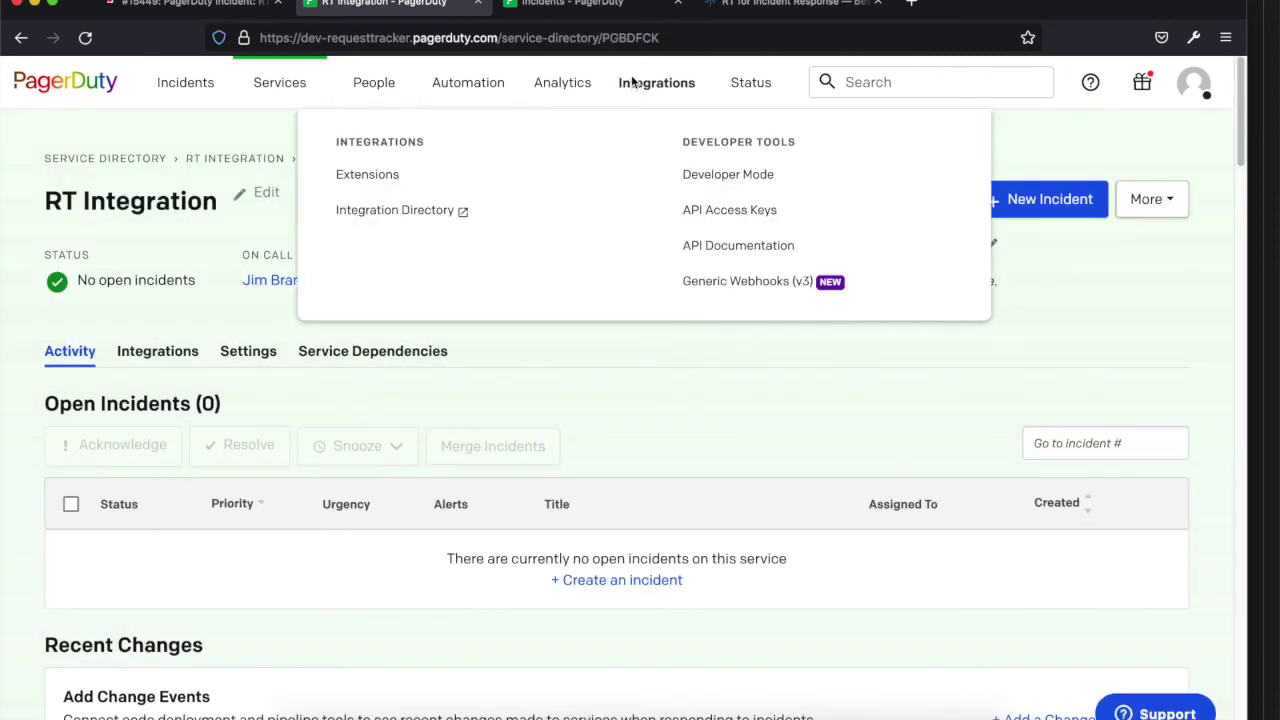
click(636, 38)
click(636, 38)
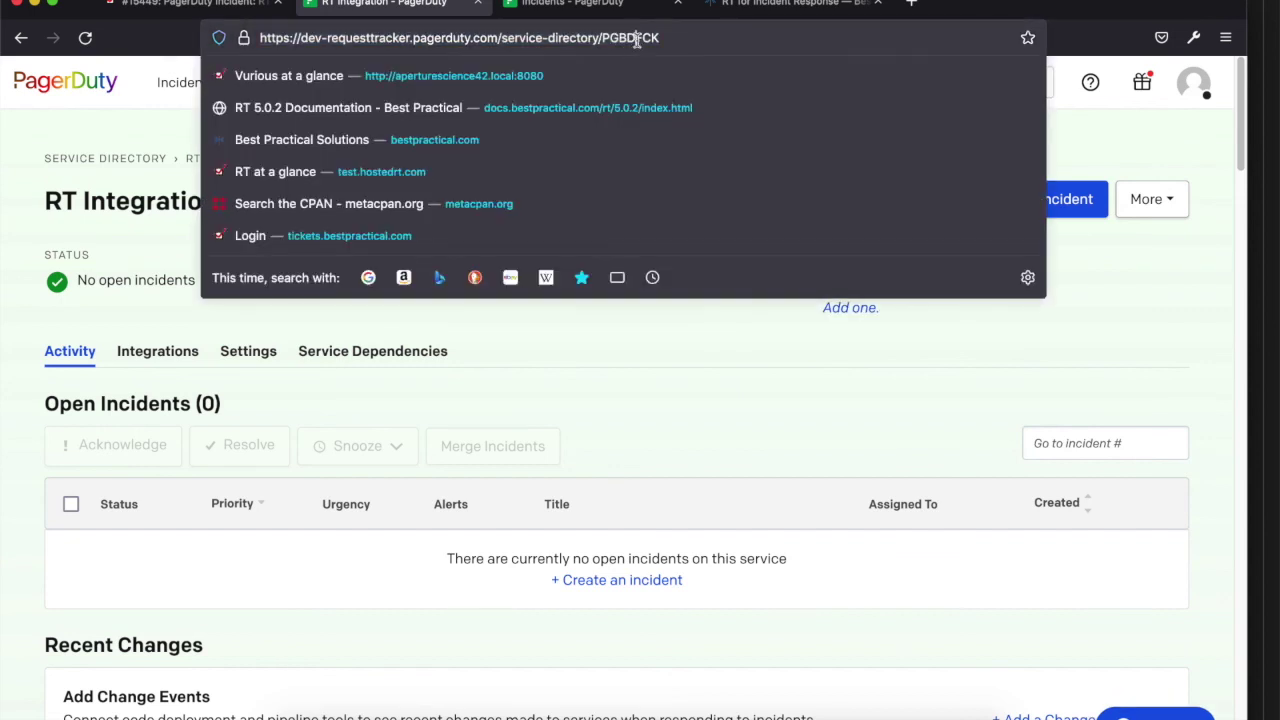
double_click(636, 38)
click(662, 38)
click(598, 360)
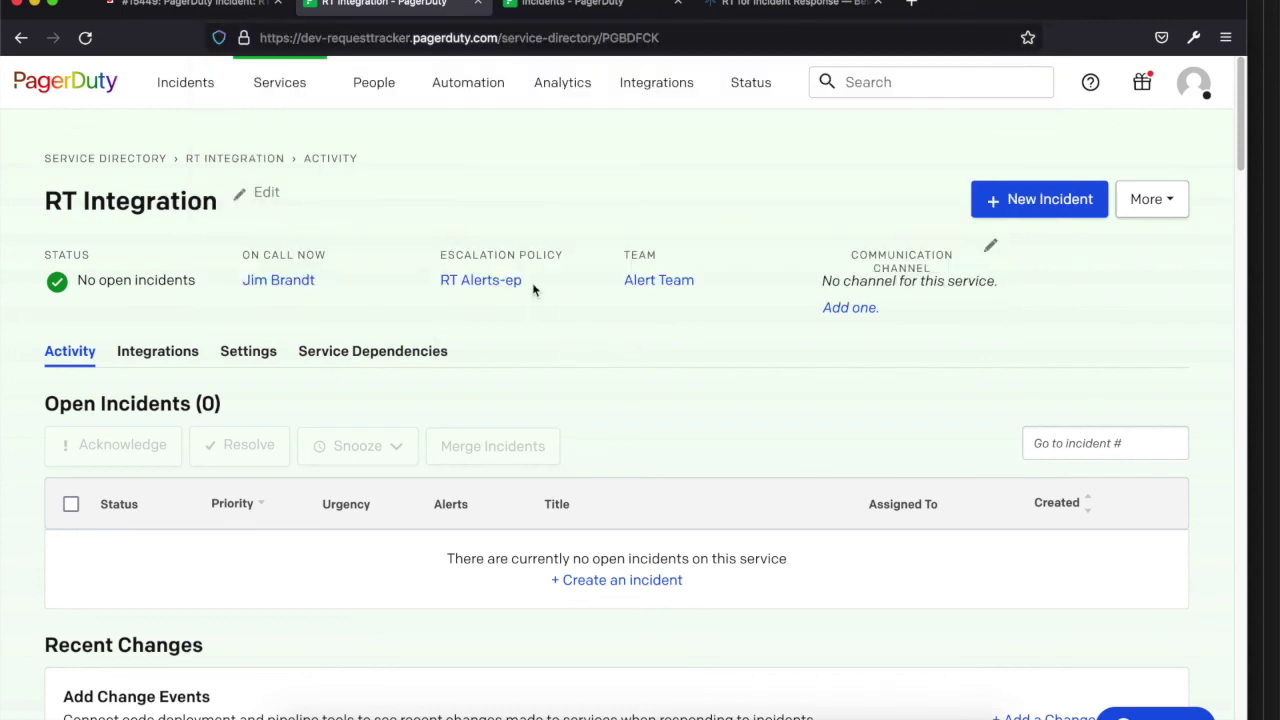
- Recheck PGBDFCK in the service's address, then go back to the config in TextMate
scroll(533, 313, down, 6)
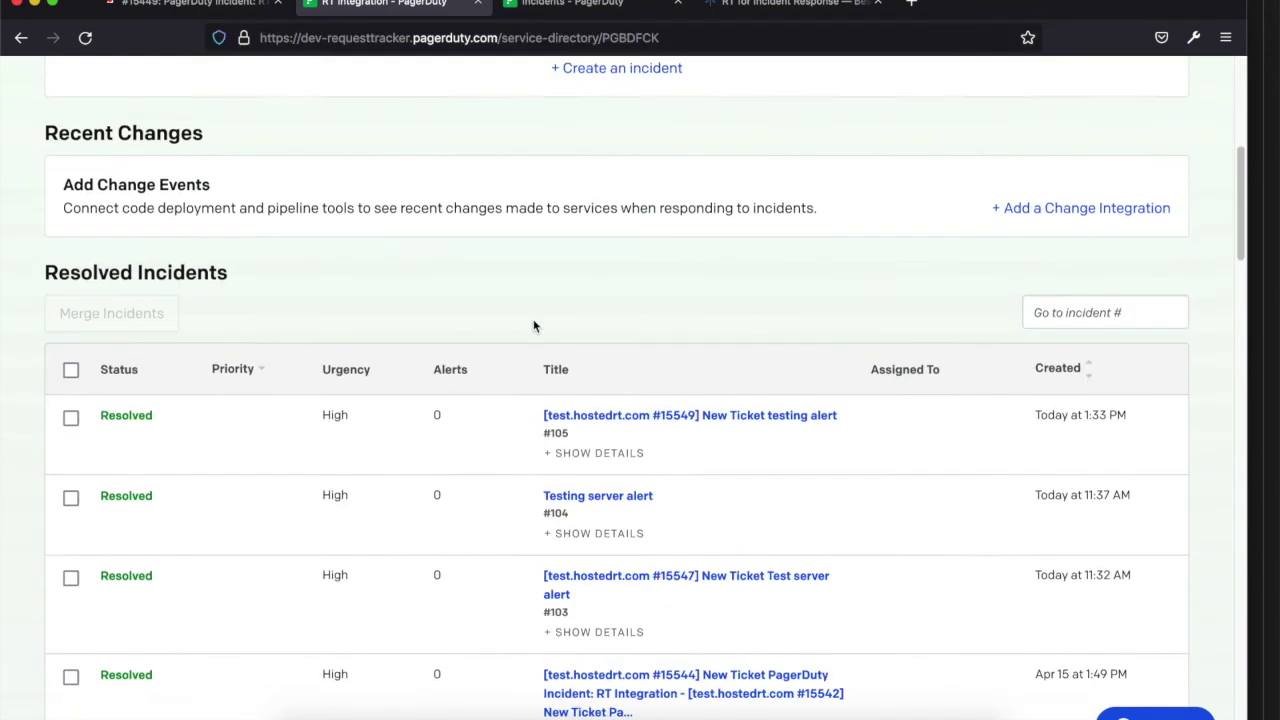
scroll(533, 320, up, 6)
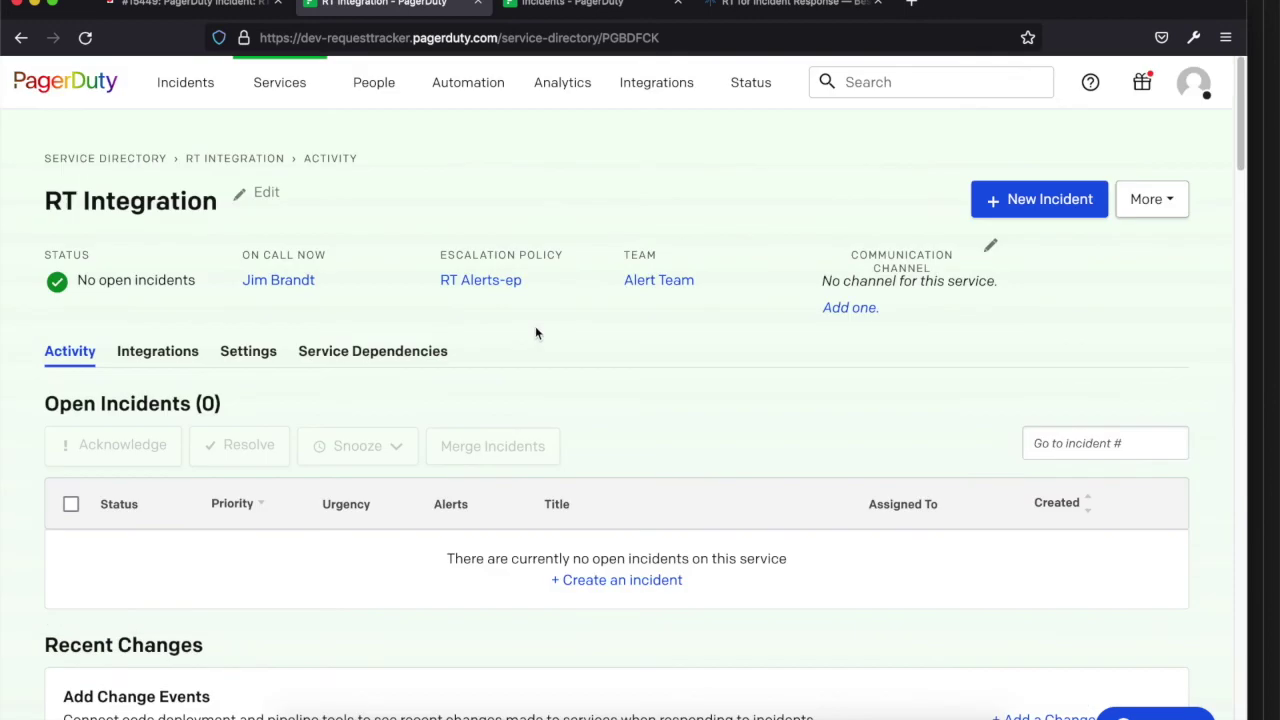
click(629, 36)
double_click(629, 37)
click(682, 354)
key(super+Tab)
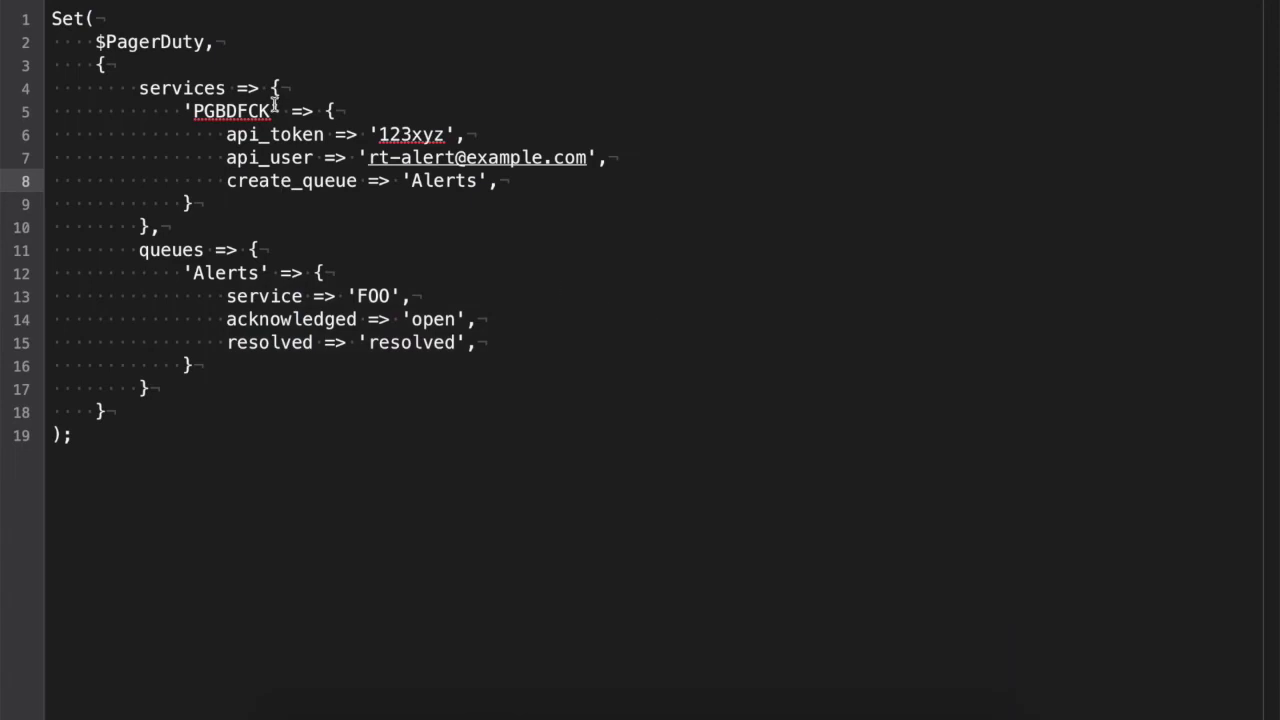
- Inspect the service entry and the acknowledged-to-open and resolved mappings on lines 13–15, then return to Firefox
click(228, 111)
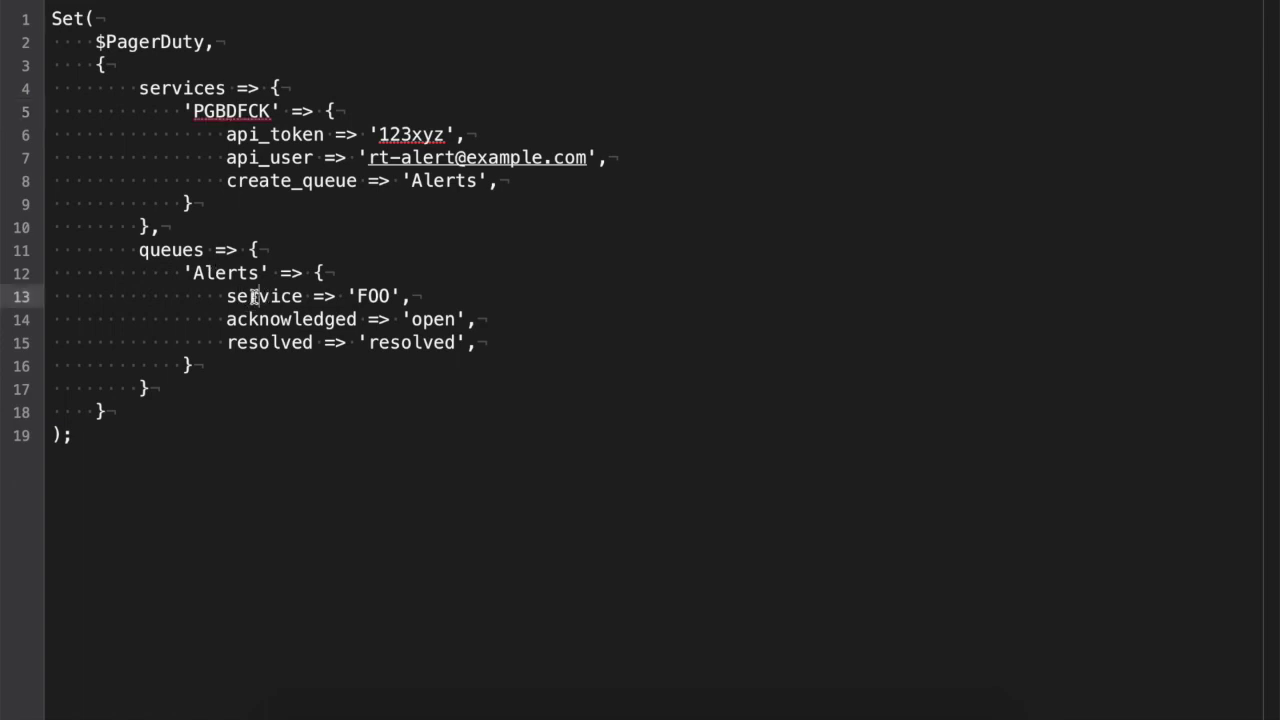
double_click(253, 296)
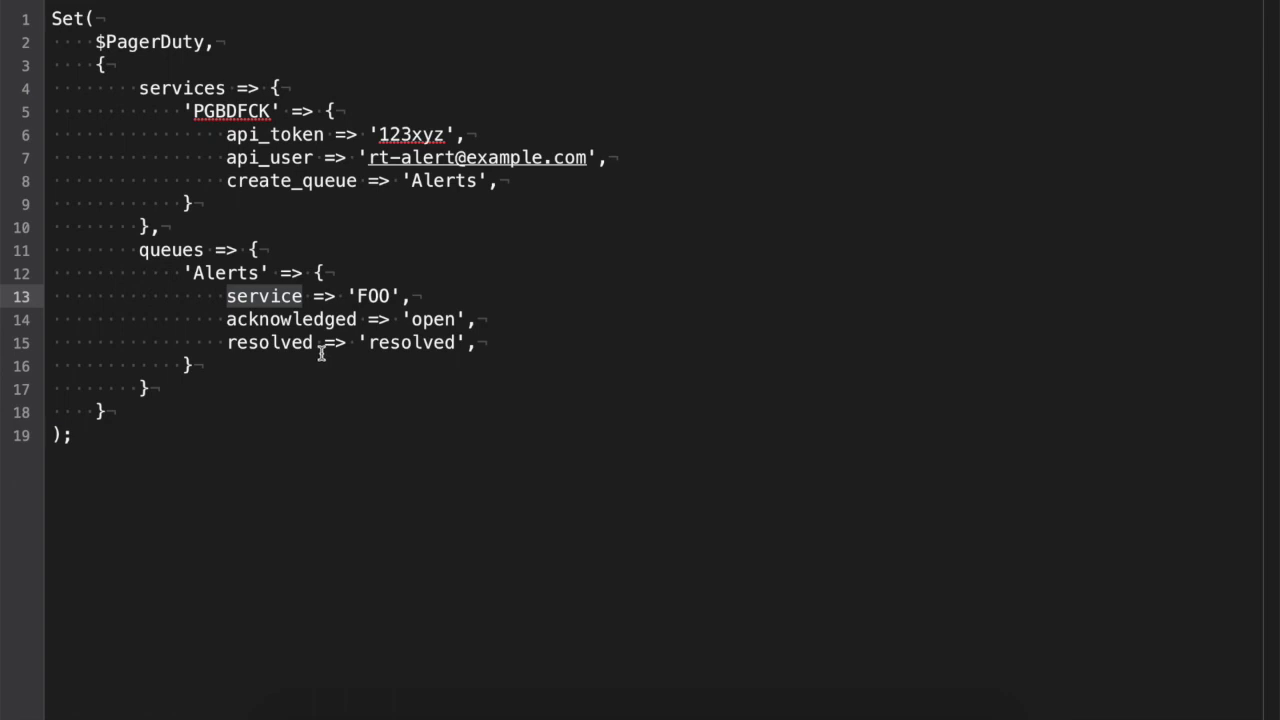
double_click(299, 322)
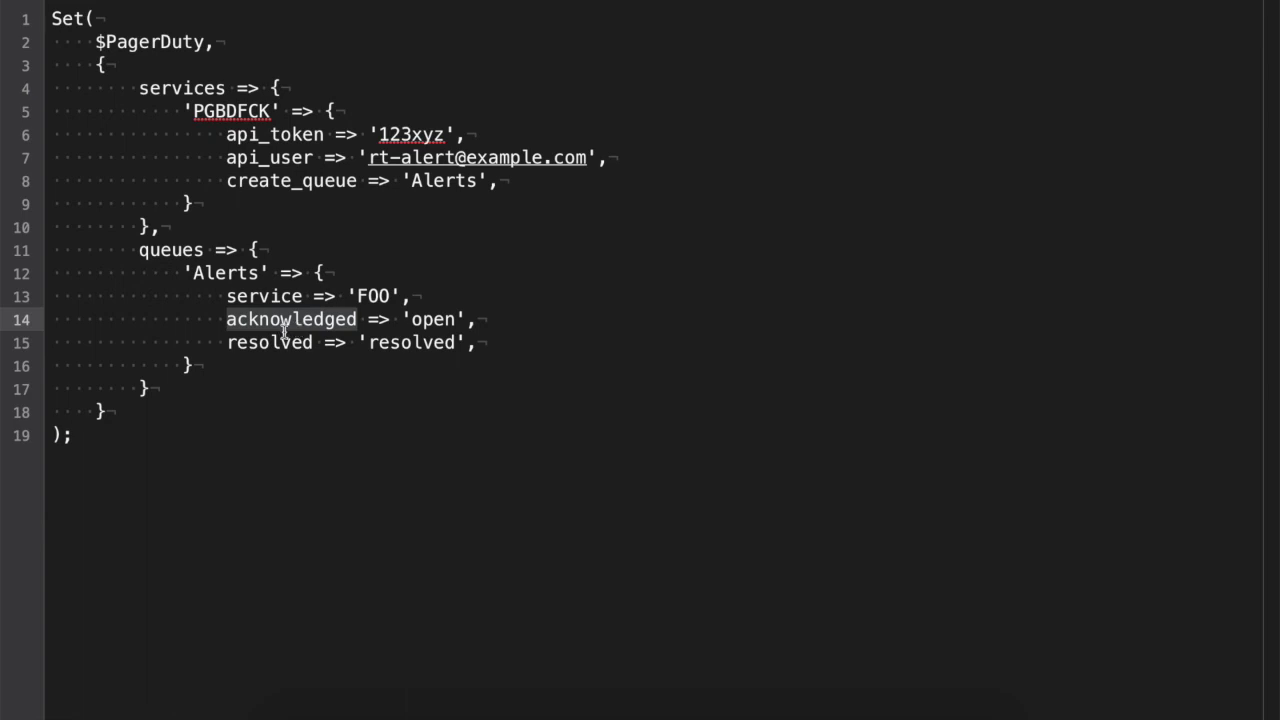
click(286, 340)
click(280, 322)
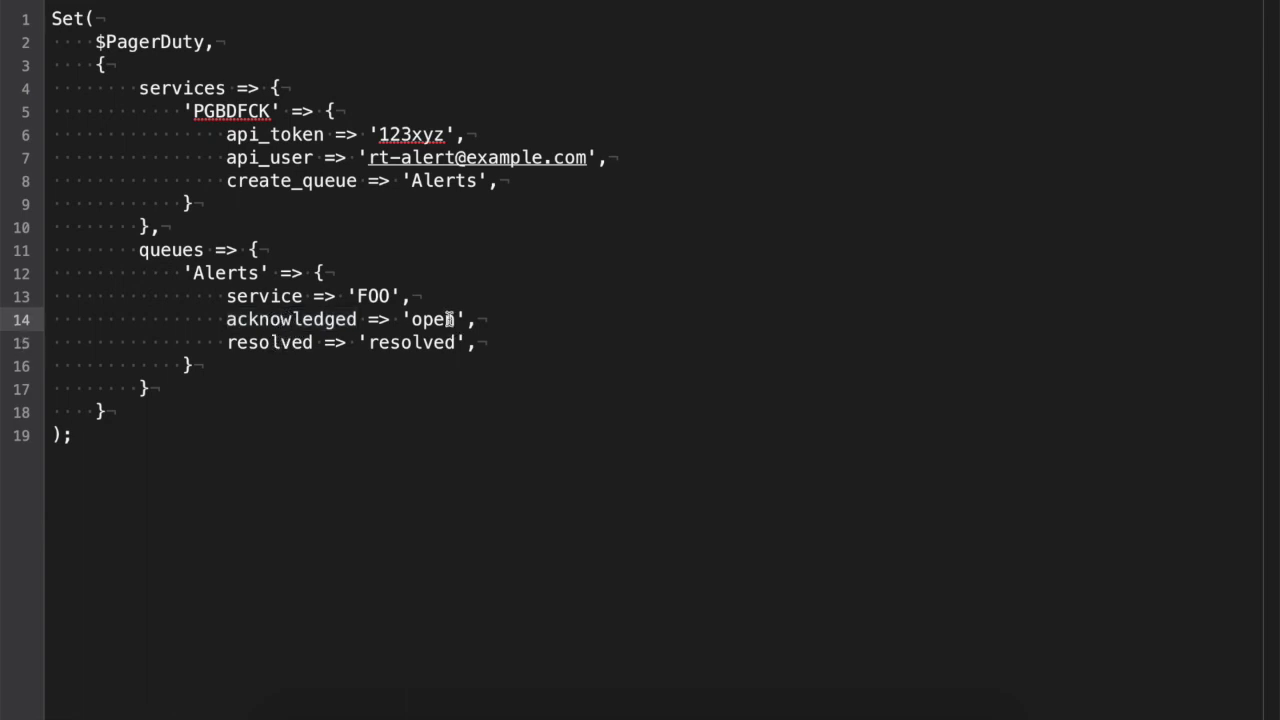
click(436, 342)
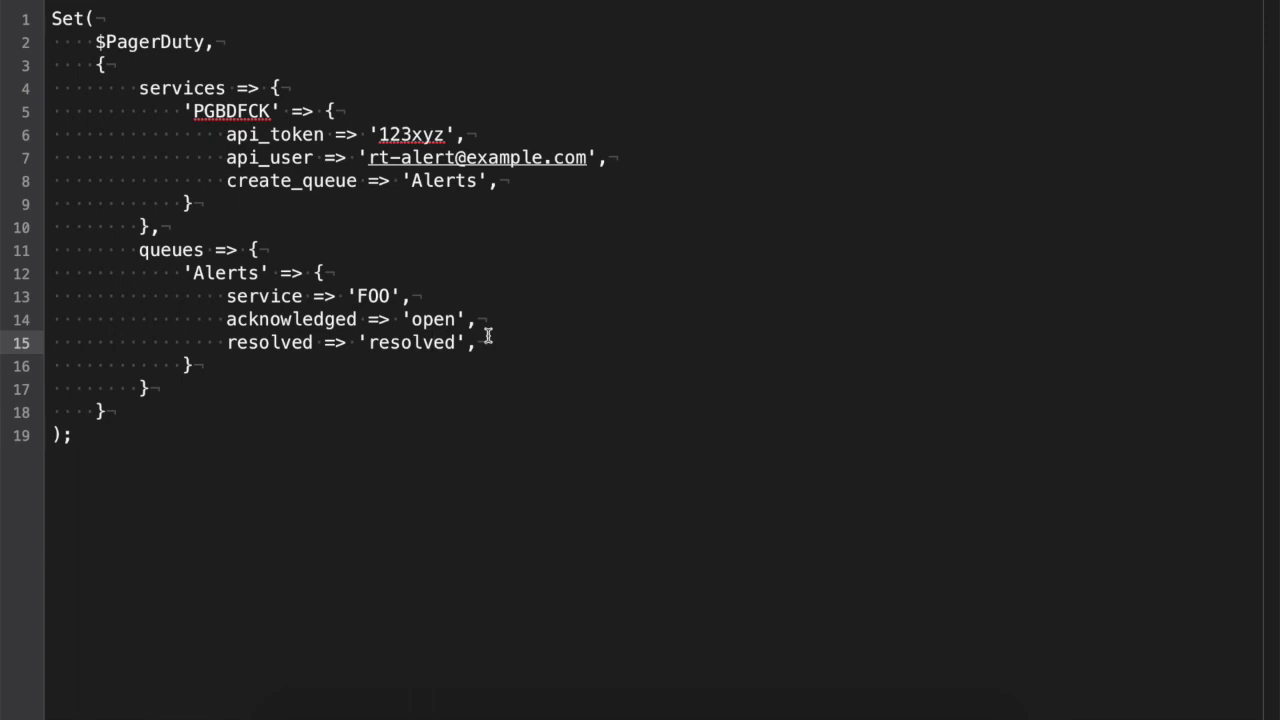
key(super+Tab)
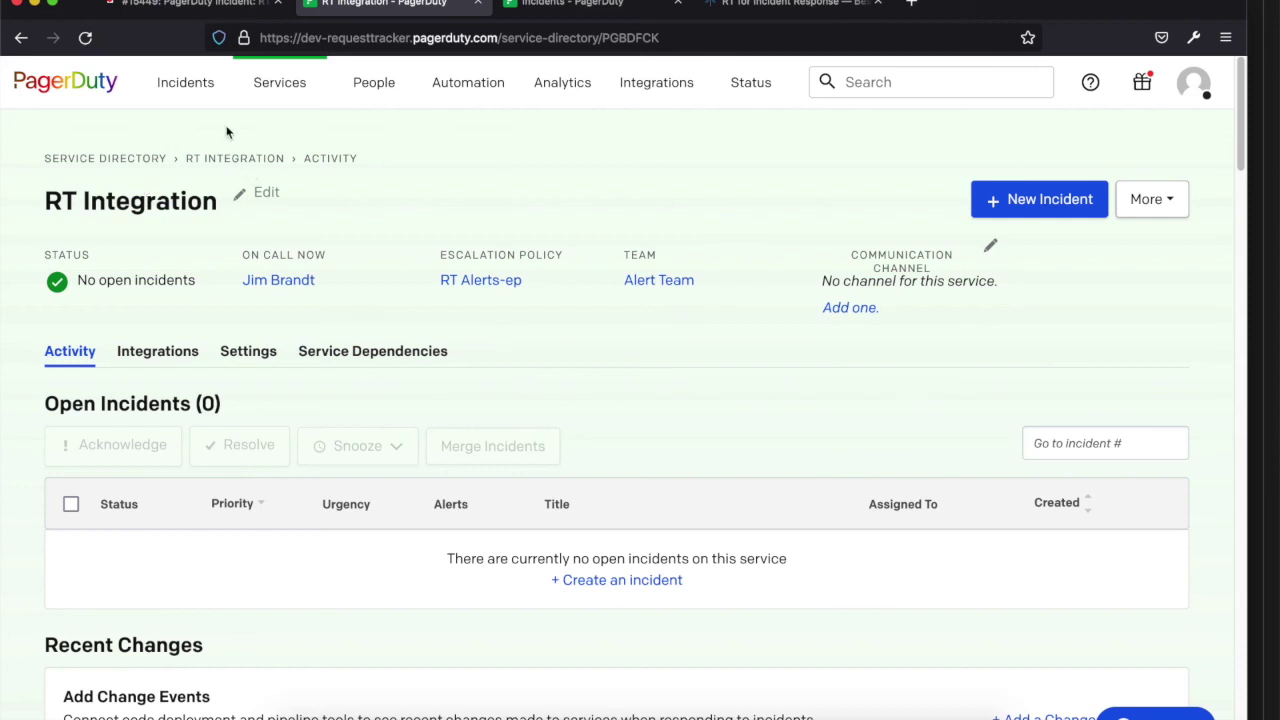
click(200, 85)
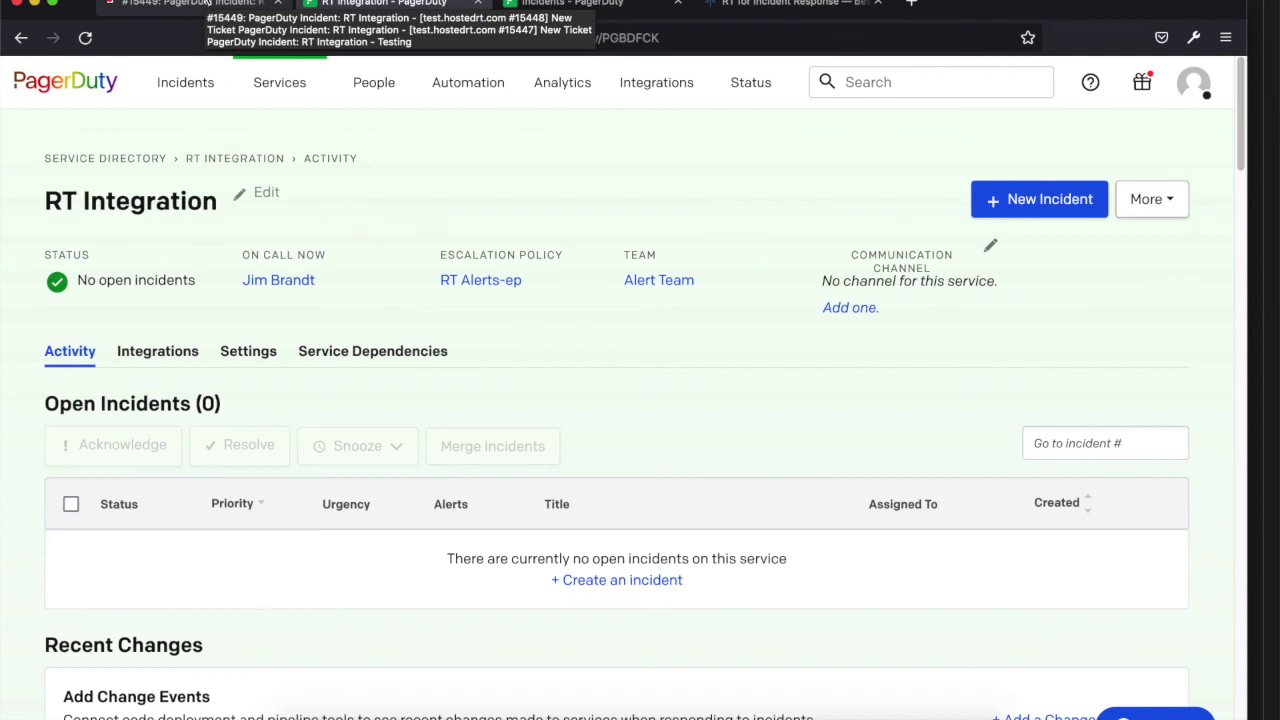
click(778, 3)
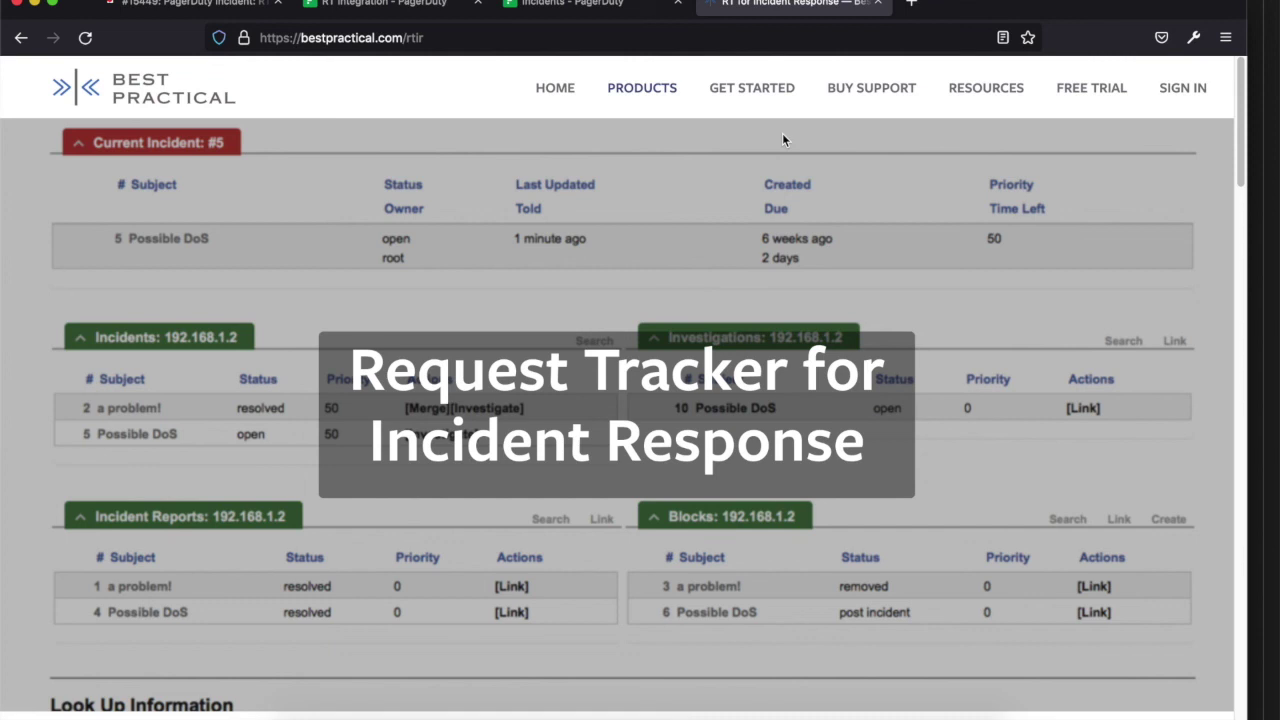
click(432, 5)
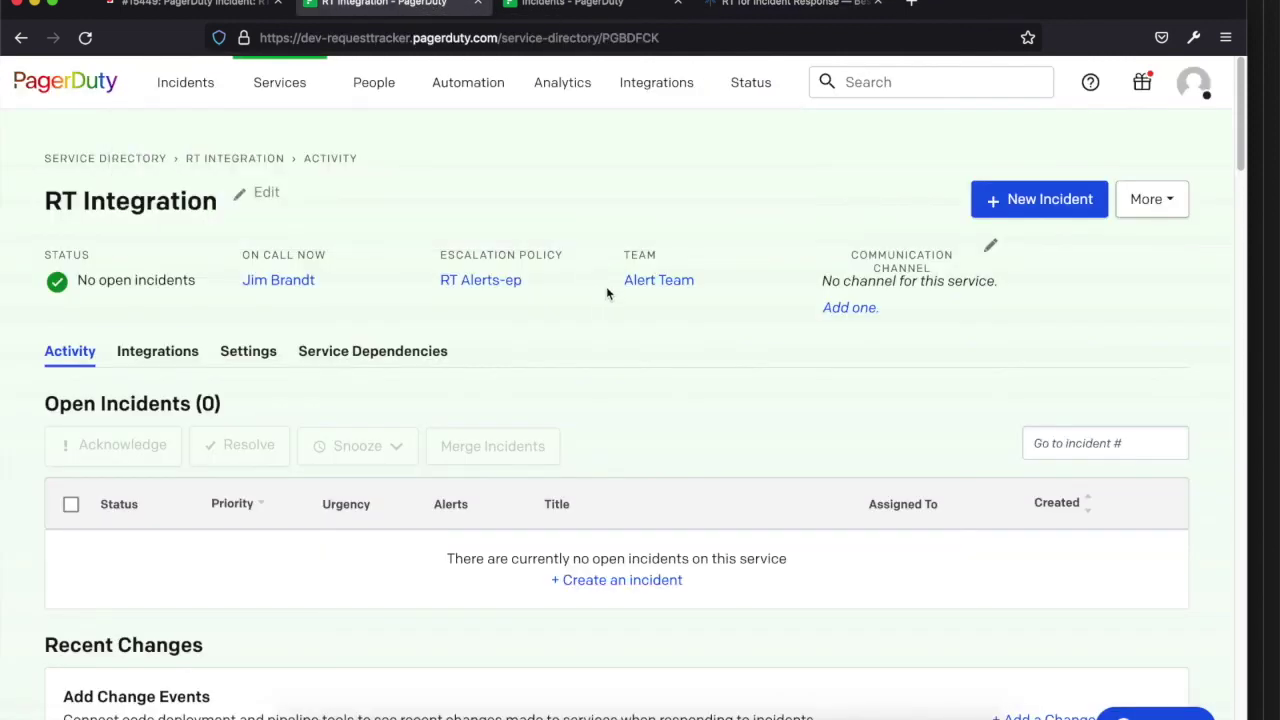